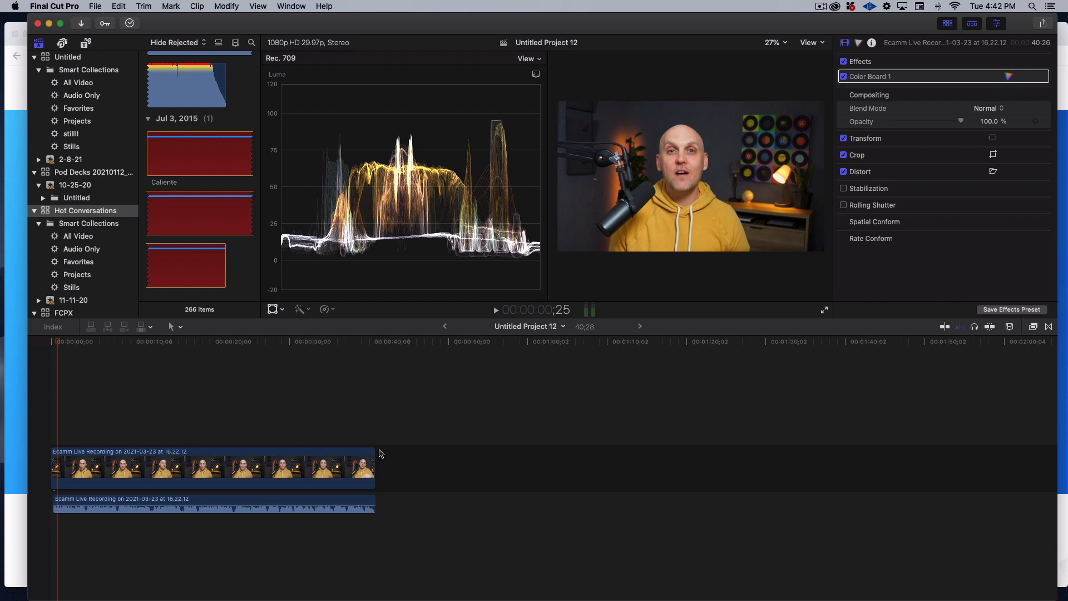
Move the playhead to about 30 seconds in the Untitled Project 12 timeline.
drag(57, 343, 294, 364)
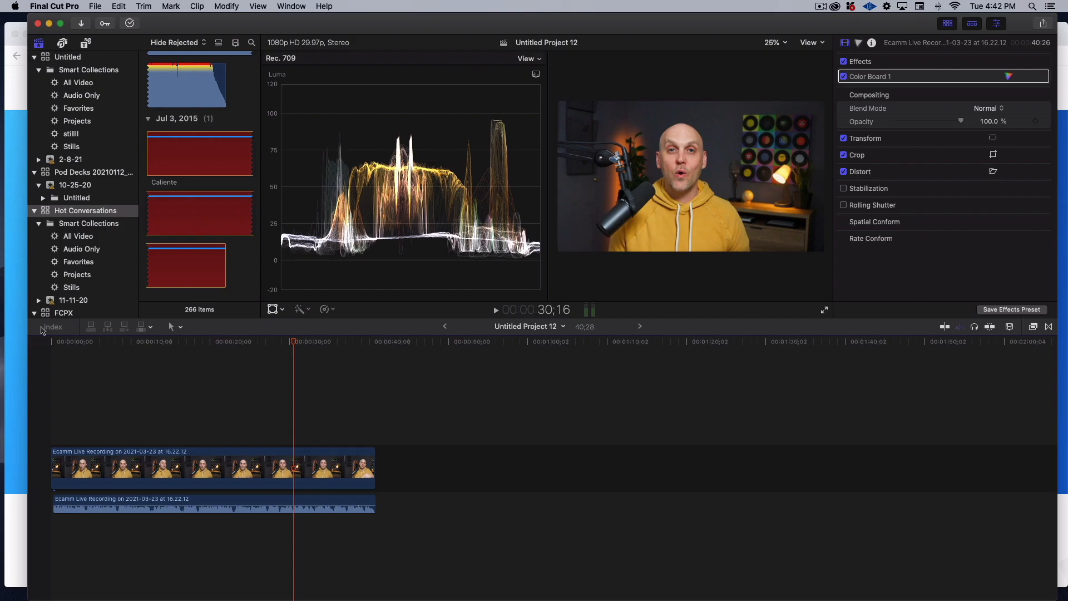
Switch to Chrome, close the Kapwing tab and open ClipScribe's My Videos page.
click(8, 210)
click(215, 39)
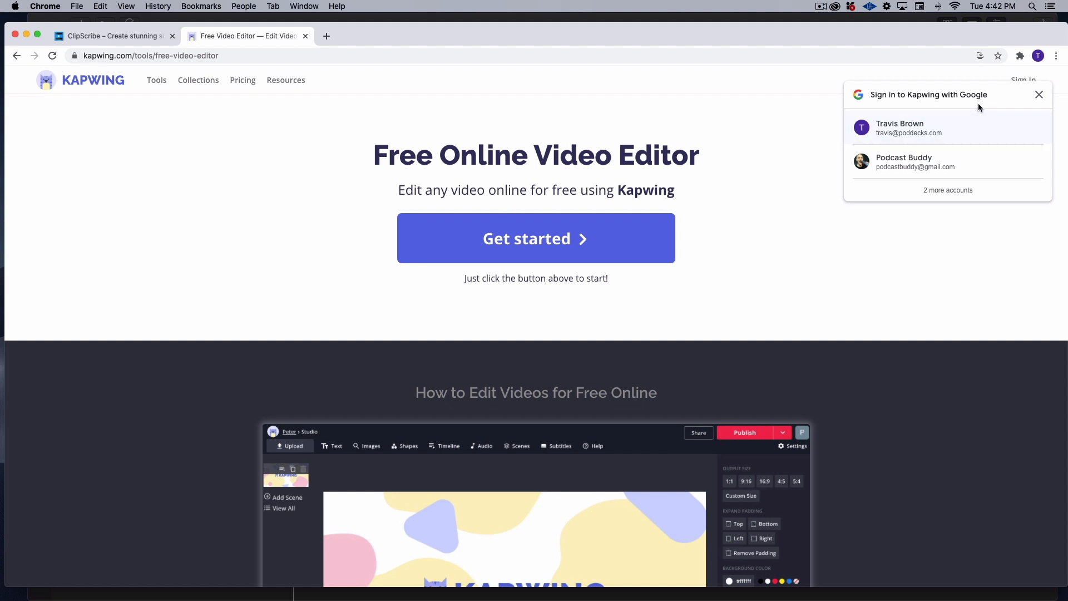
click(1039, 94)
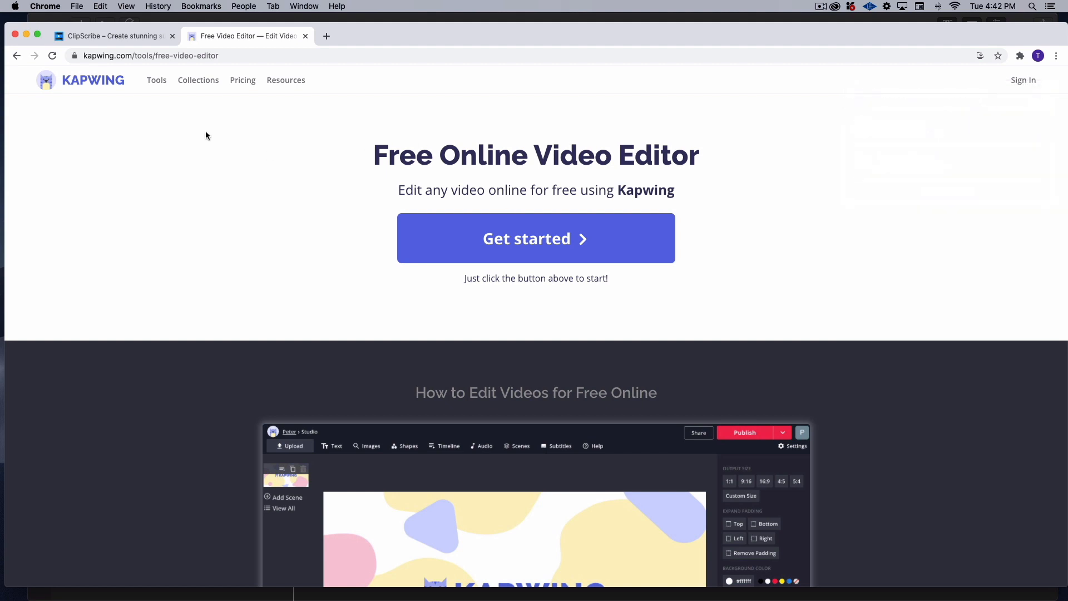
click(306, 17)
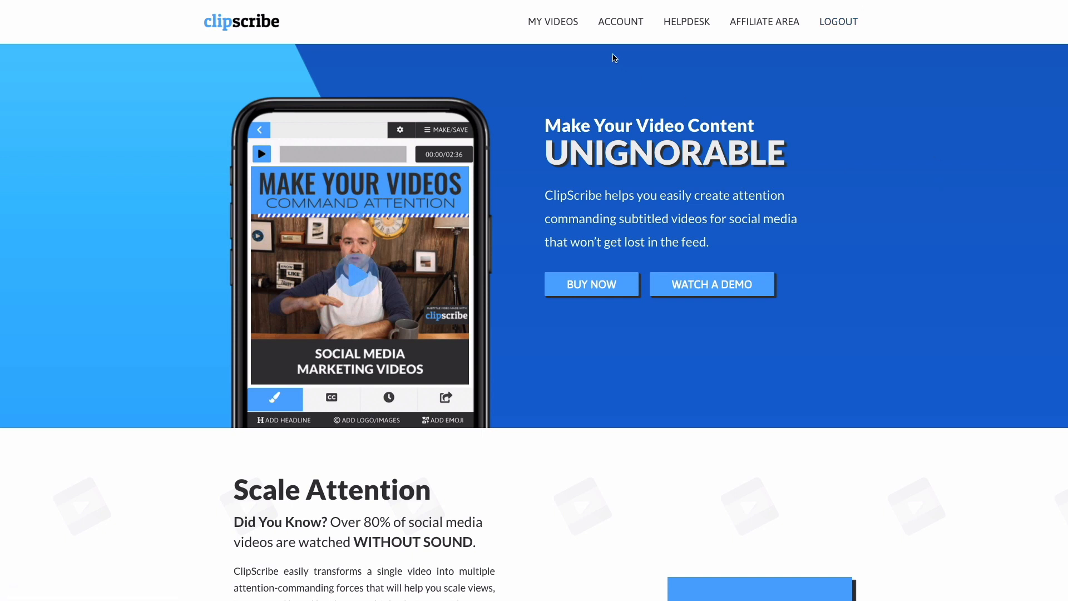
click(549, 27)
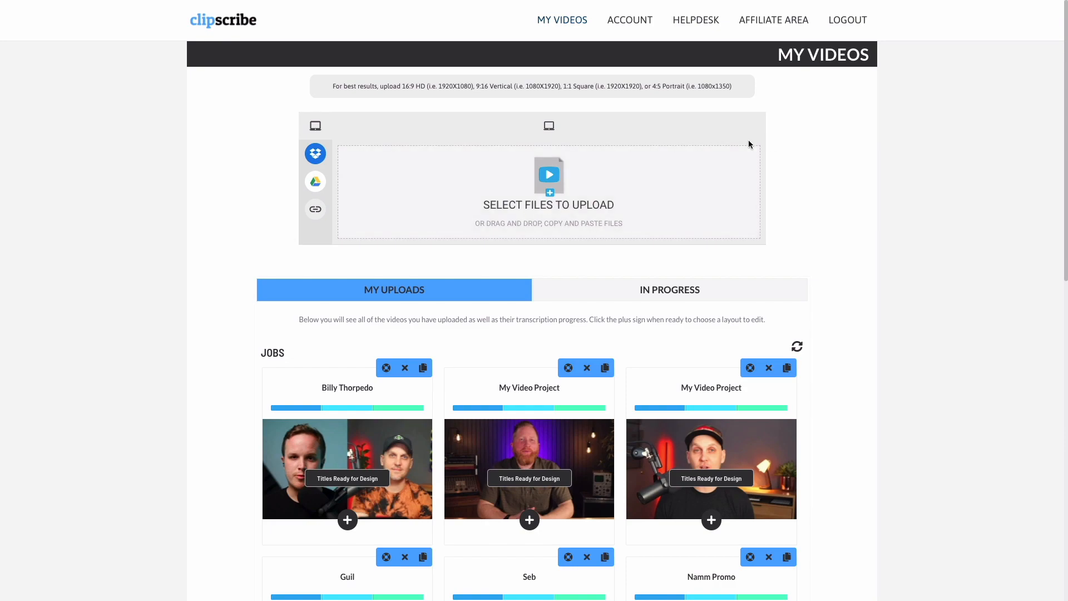
Look through the uploaded jobs on the My Videos page, including the additional ones not listed at first.
scroll(739, 237, down, 5)
scroll(739, 236, down, 6)
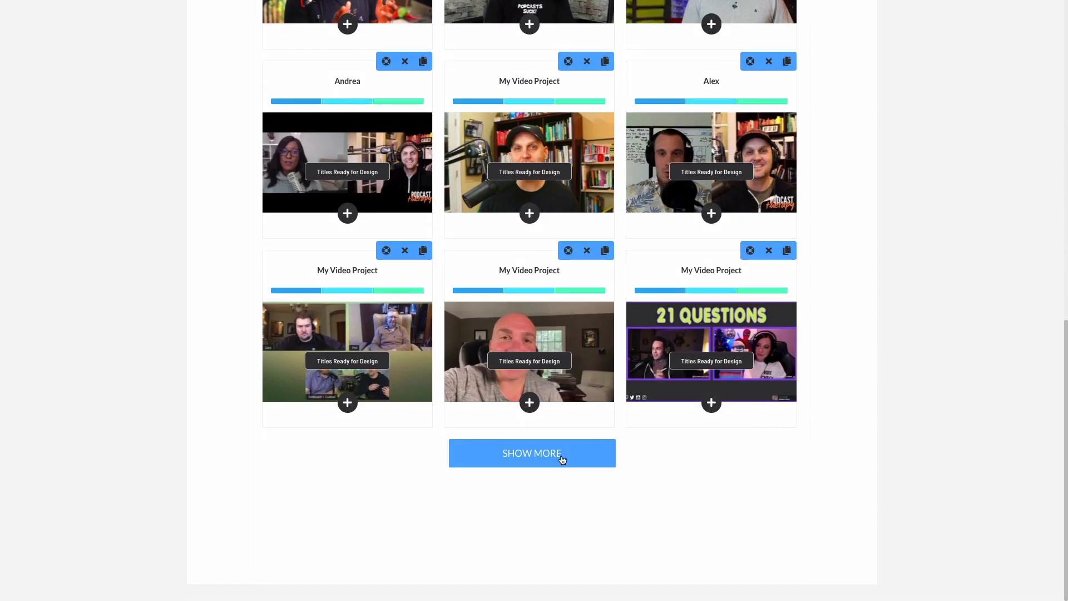
click(564, 455)
scroll(594, 455, down, 4)
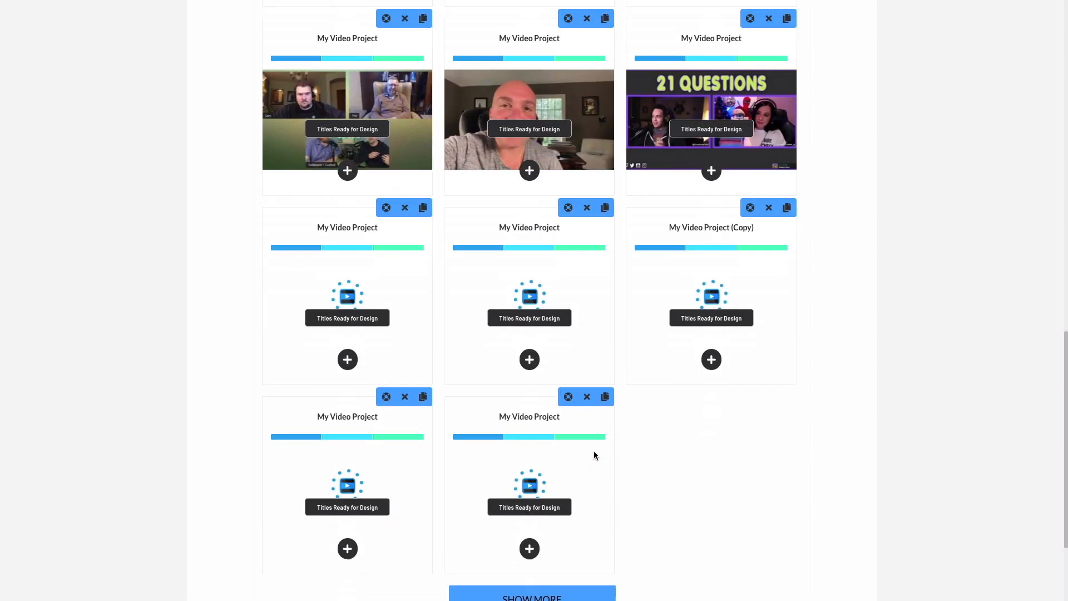
scroll(595, 455, up, 9)
scroll(594, 455, down, 4)
scroll(594, 455, down, 7)
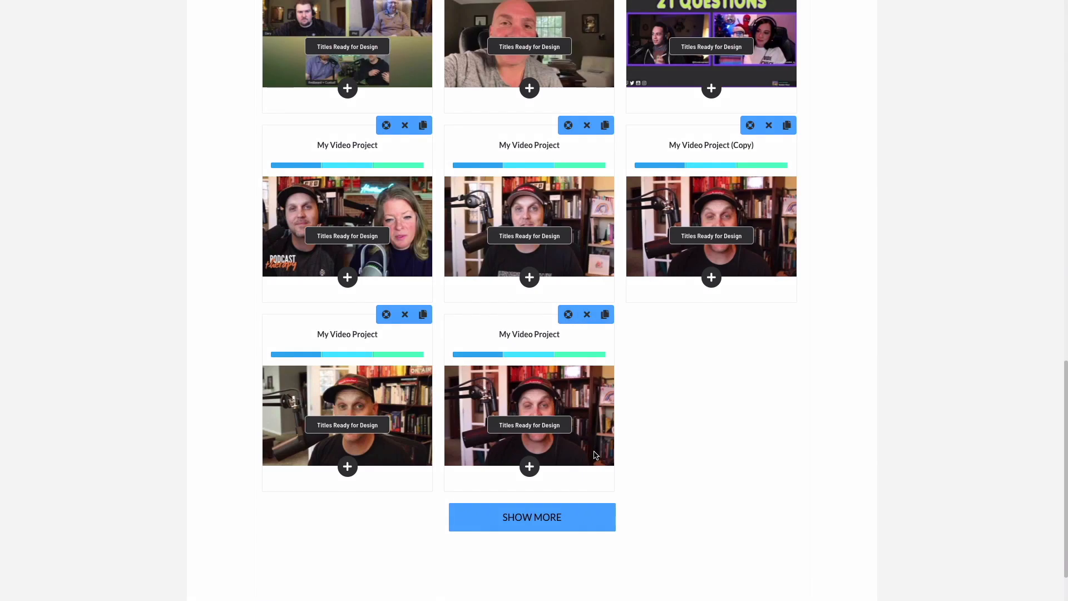
scroll(595, 456, up, 18)
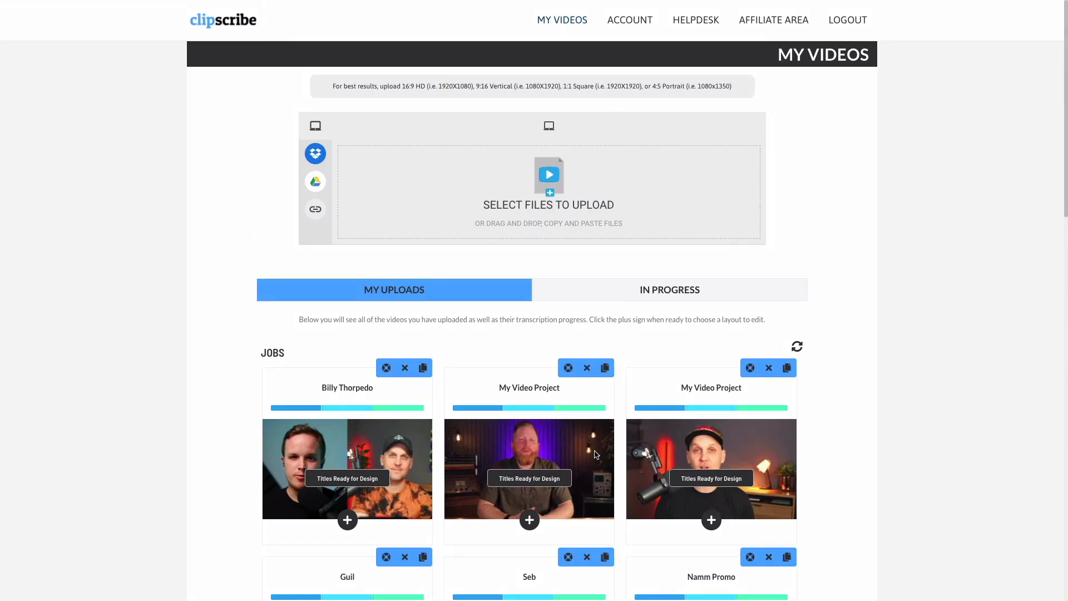
Upload Clipscribe.mov from the Downloads folder with the title Clipscribe, marked as shot horizontally.
click(545, 178)
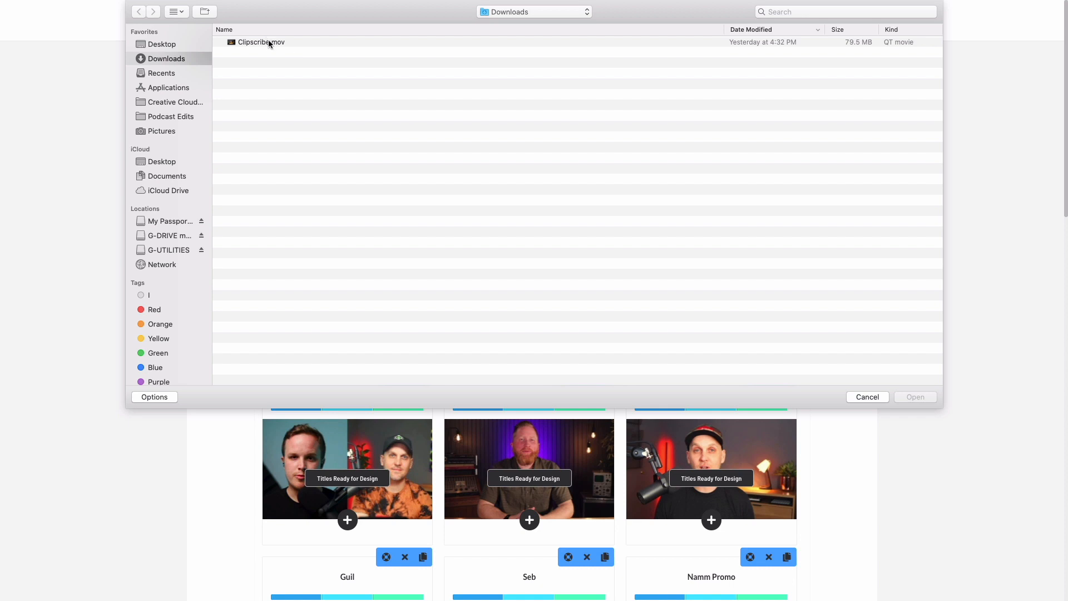
double_click(269, 42)
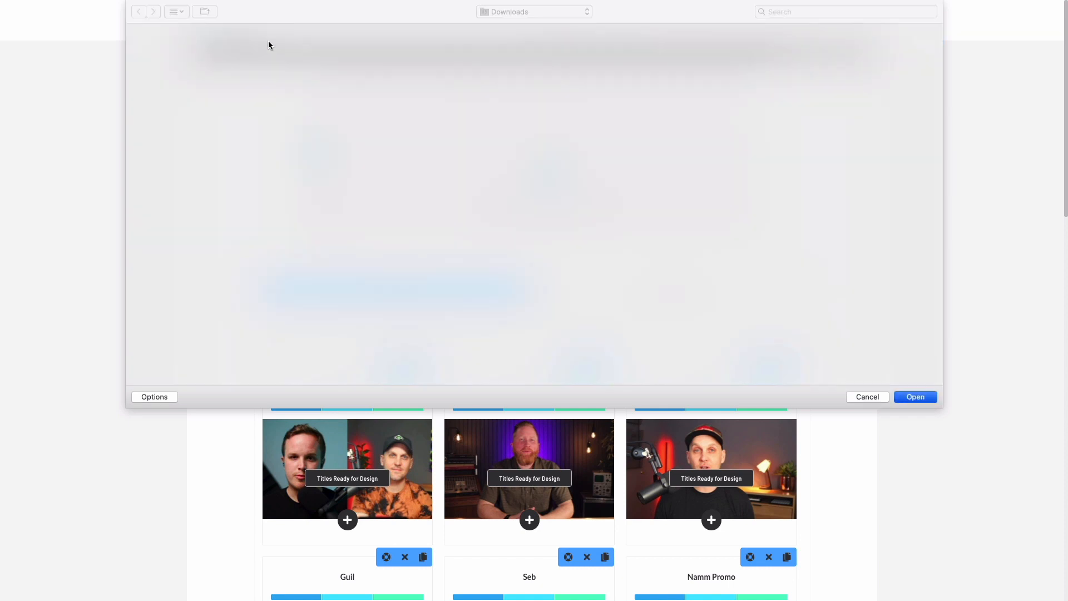
drag(253, 69, 85, 59)
text(Clipscribe)
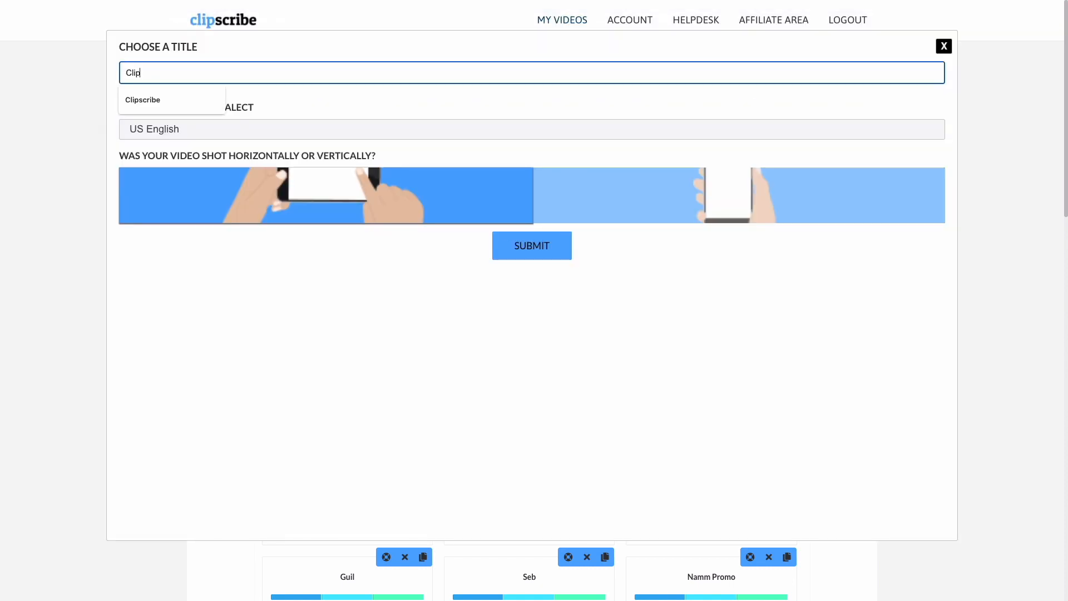
click(146, 100)
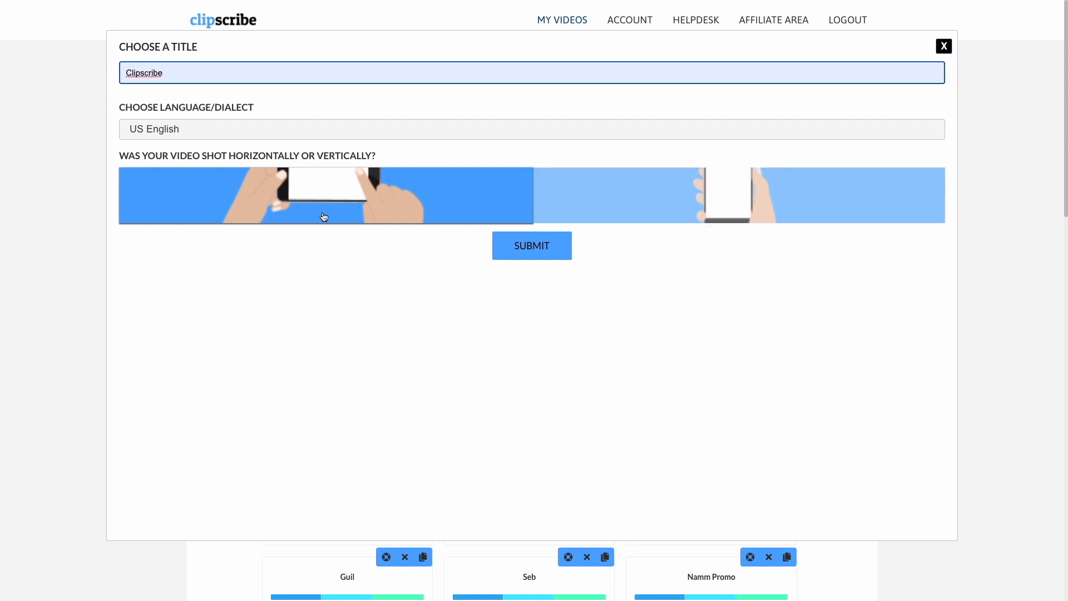
click(363, 195)
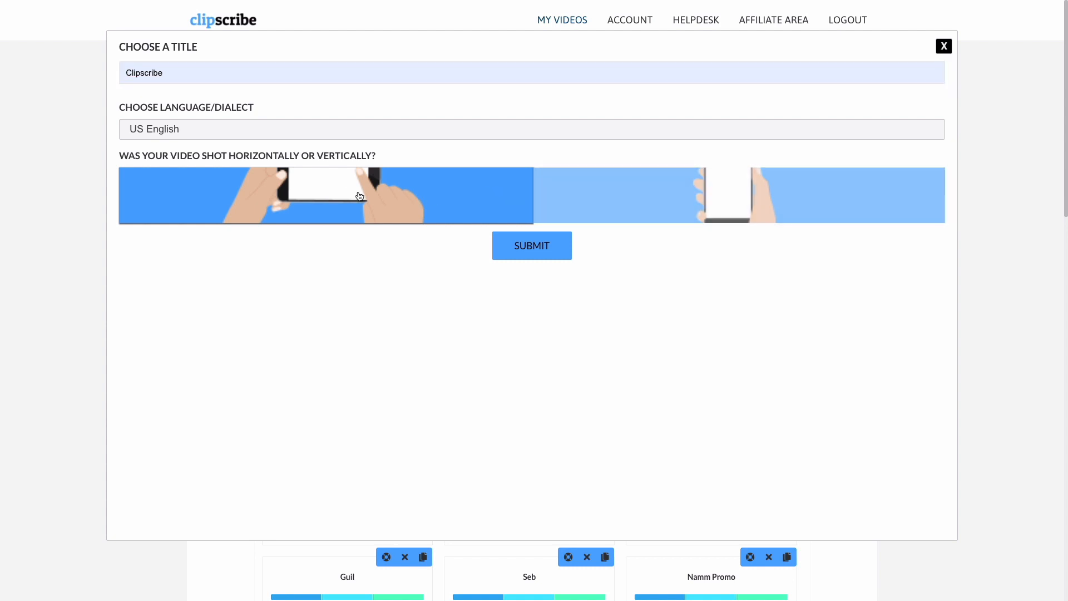
click(519, 247)
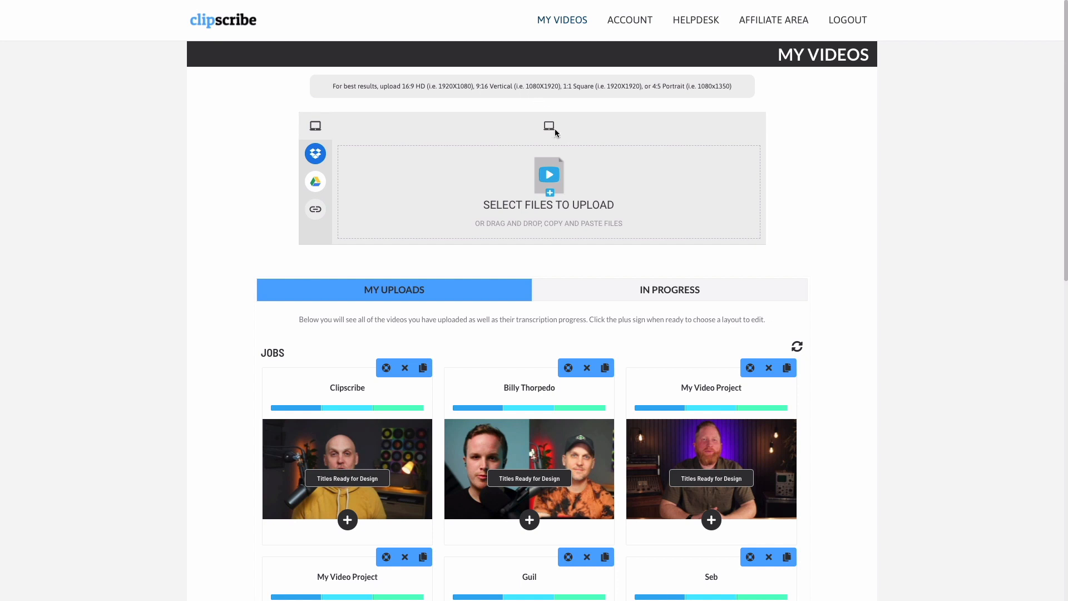
Start a design for the Clipscribe job from the Pod Decks 1 template in the 16:9/1:1 layout.
scroll(459, 329, down, 2)
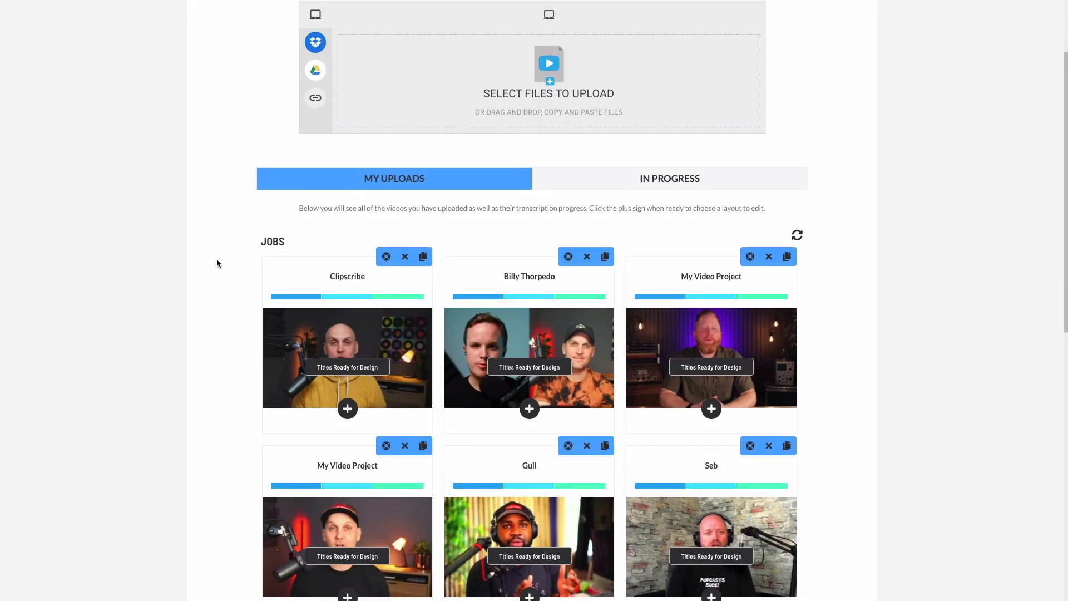
scroll(217, 264, down, 2)
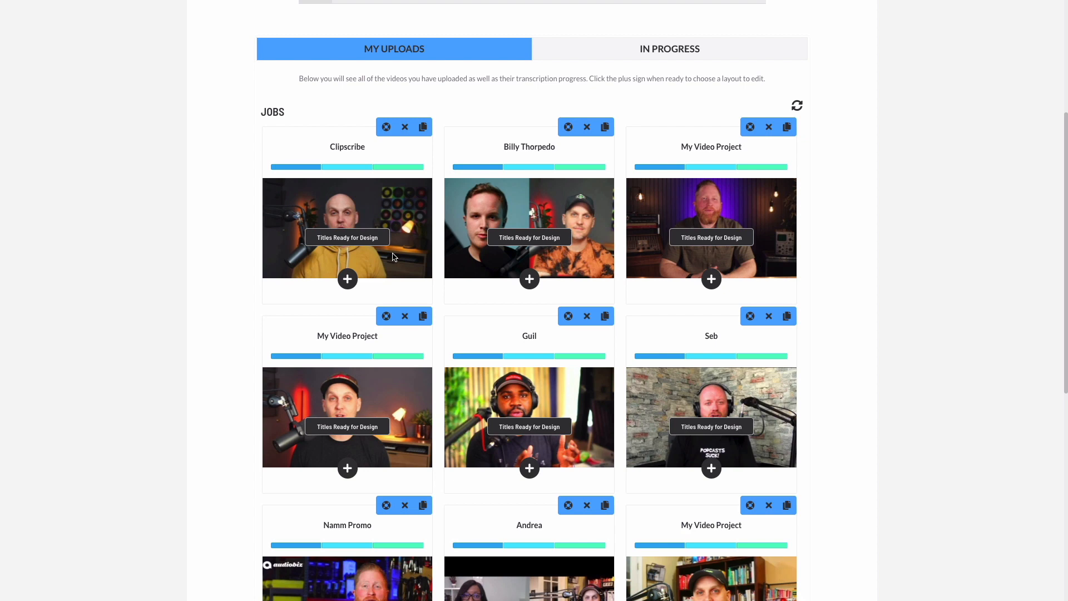
click(348, 279)
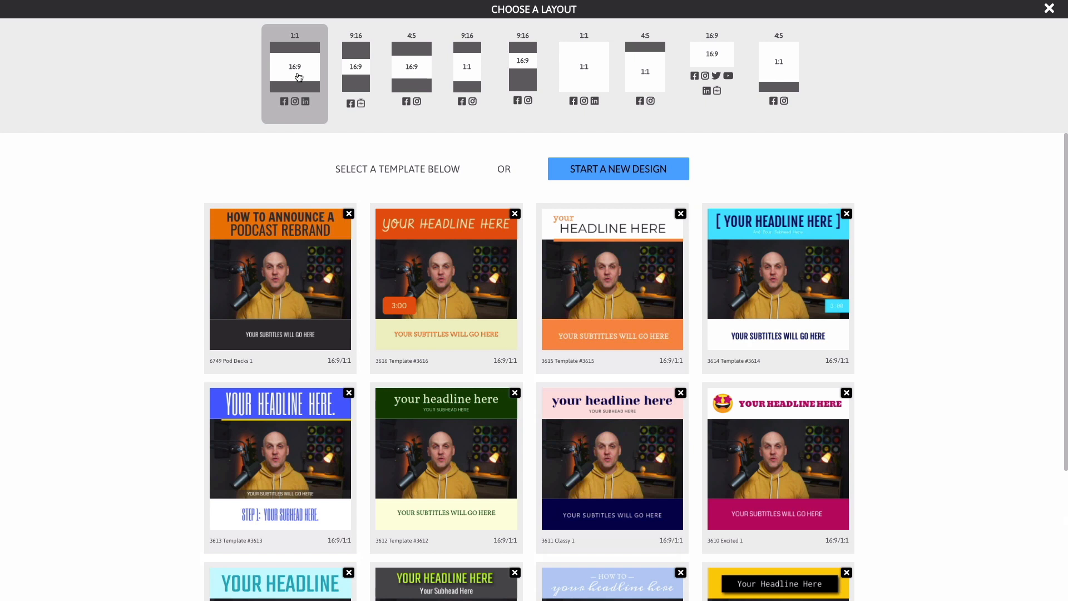
scroll(412, 253, down, 1)
scroll(413, 253, up, 1)
scroll(627, 336, down, 6)
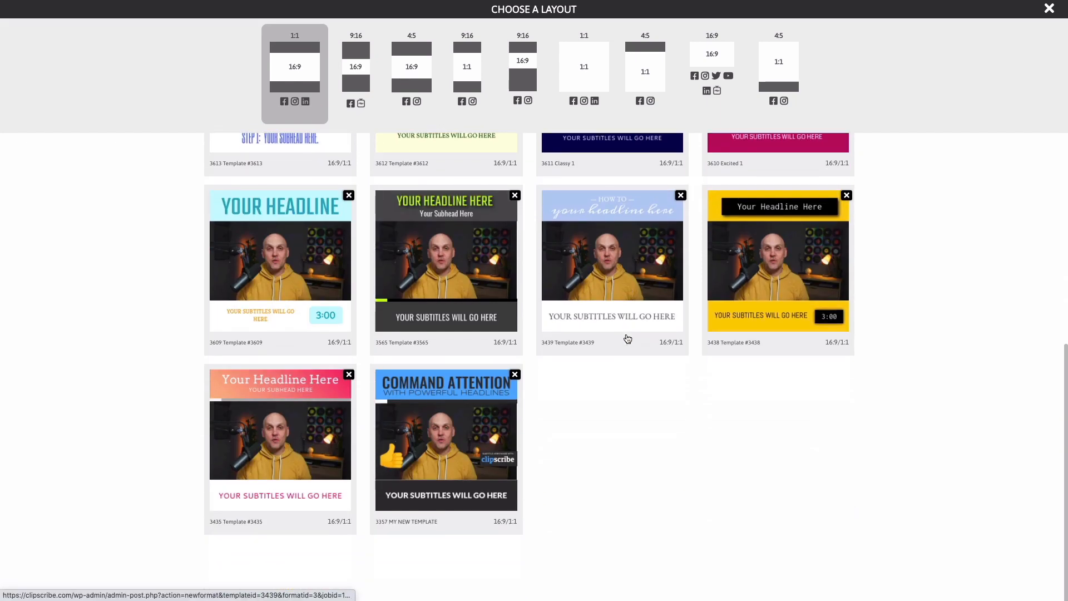
scroll(628, 340, up, 6)
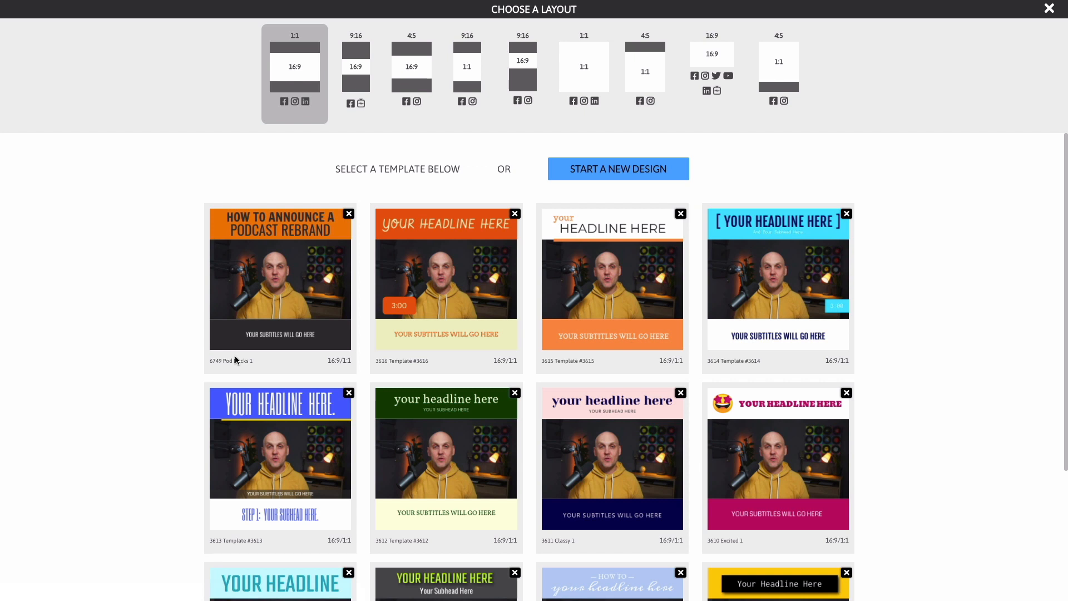
click(295, 293)
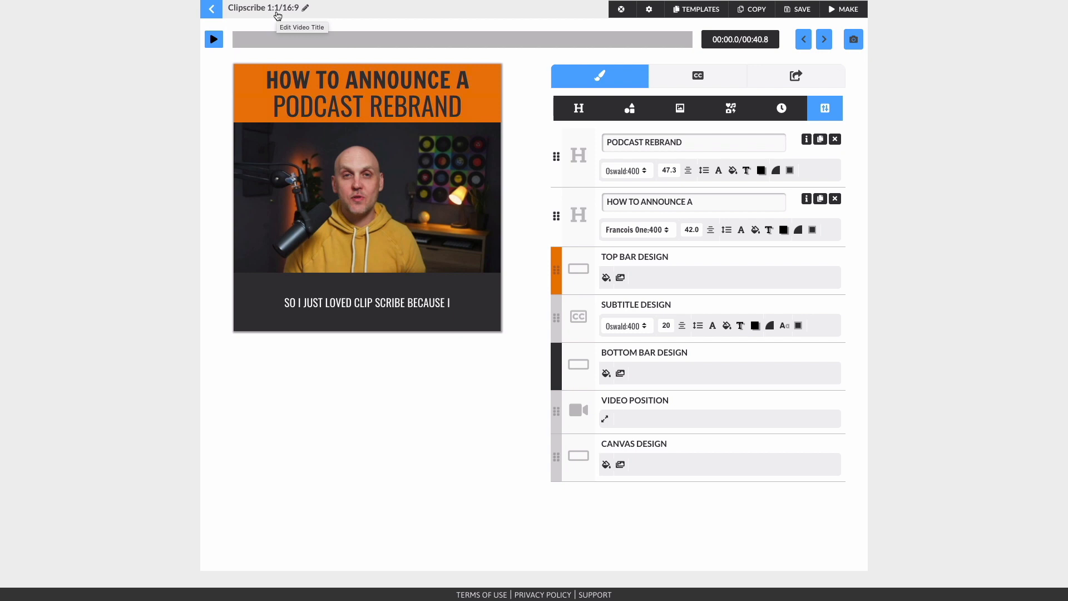
Move the HOW TO ANNOUNCE A headline to the top of the layer list and change its text to WHY I LOVE.
mouse_move(706, 13)
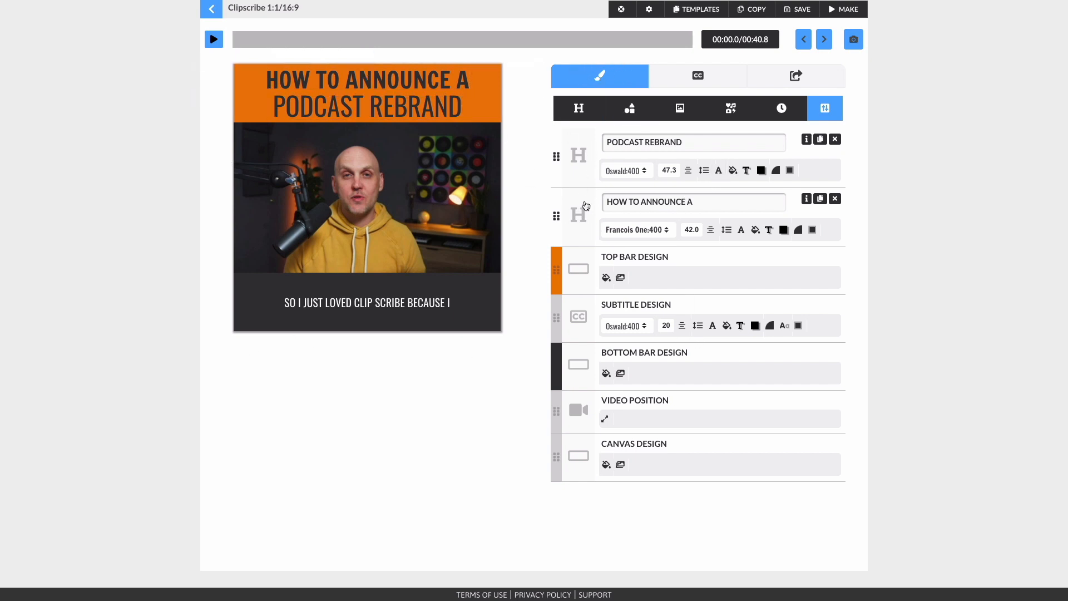
drag(556, 216, 557, 154)
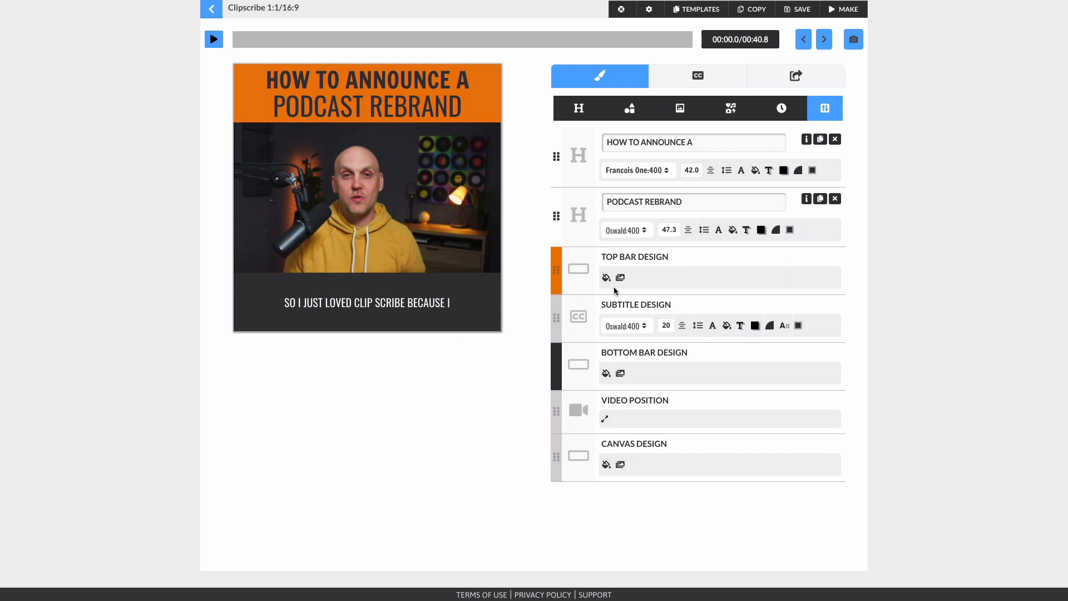
drag(705, 140, 589, 146)
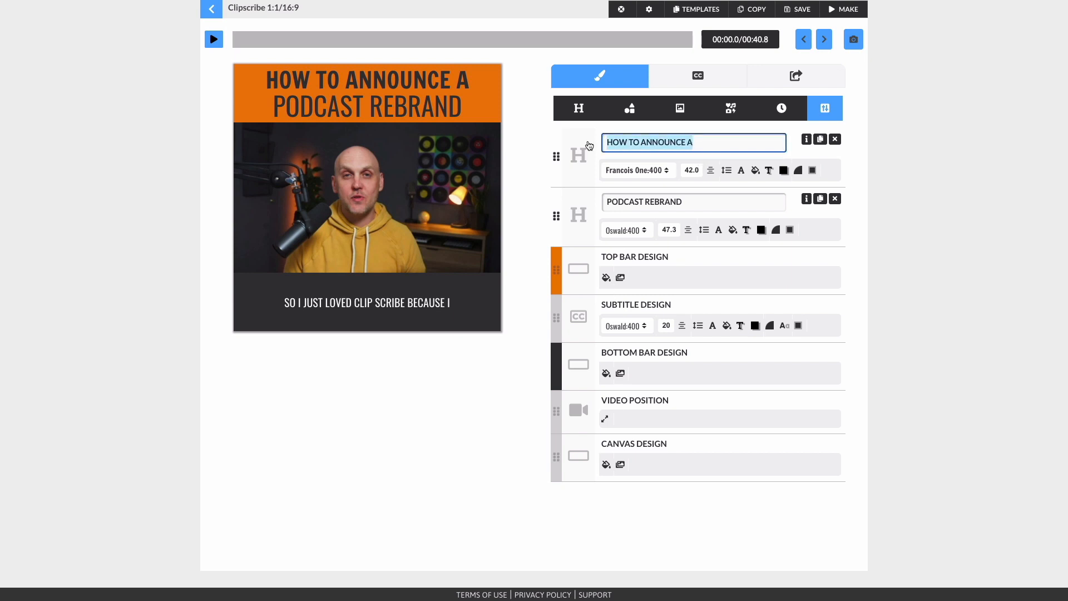
text(WHy)
key(BackSpace)
text(Y)
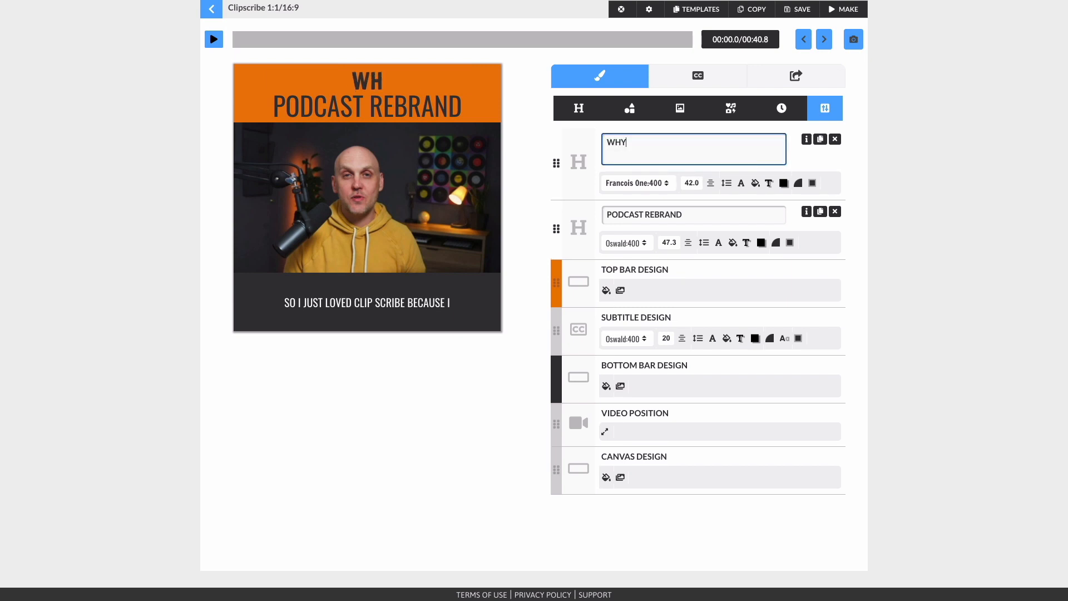
text( I LOVE)
Replace the PODCAST REBRAND headline text with CLIPSCRIBE FOR SOCIAL MEDIA.
drag(697, 215, 586, 218)
text(CLIPS)
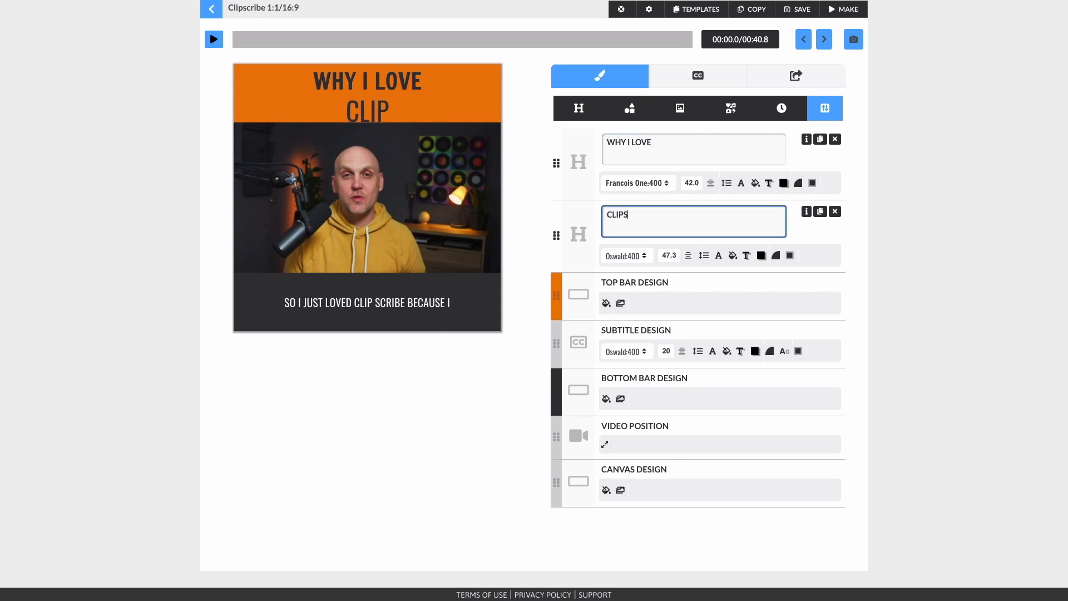
text(CRIBE FOR )
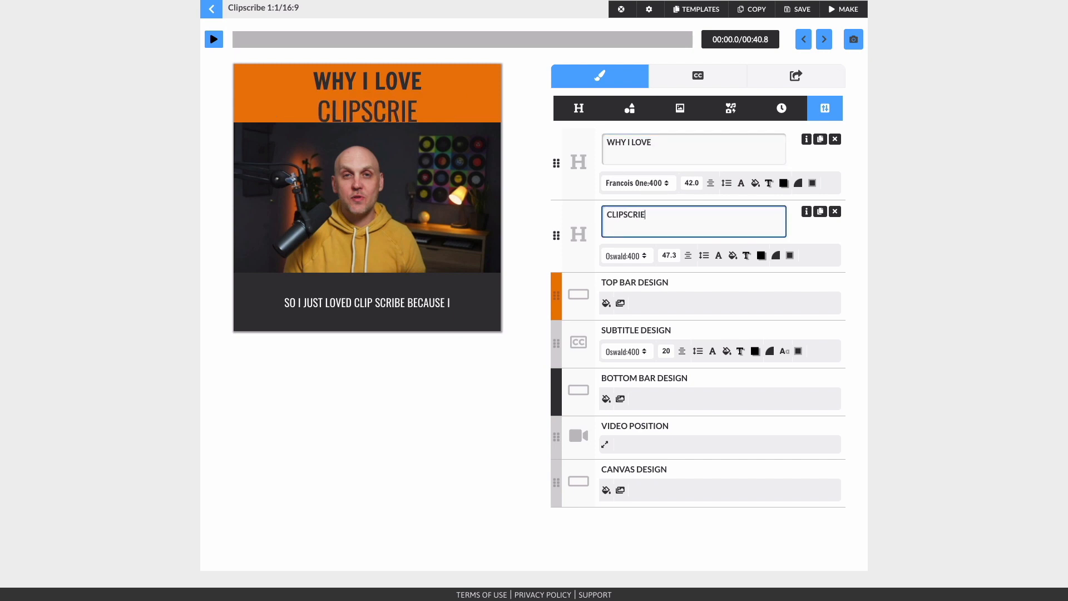
text(SOCIAL MEDA)
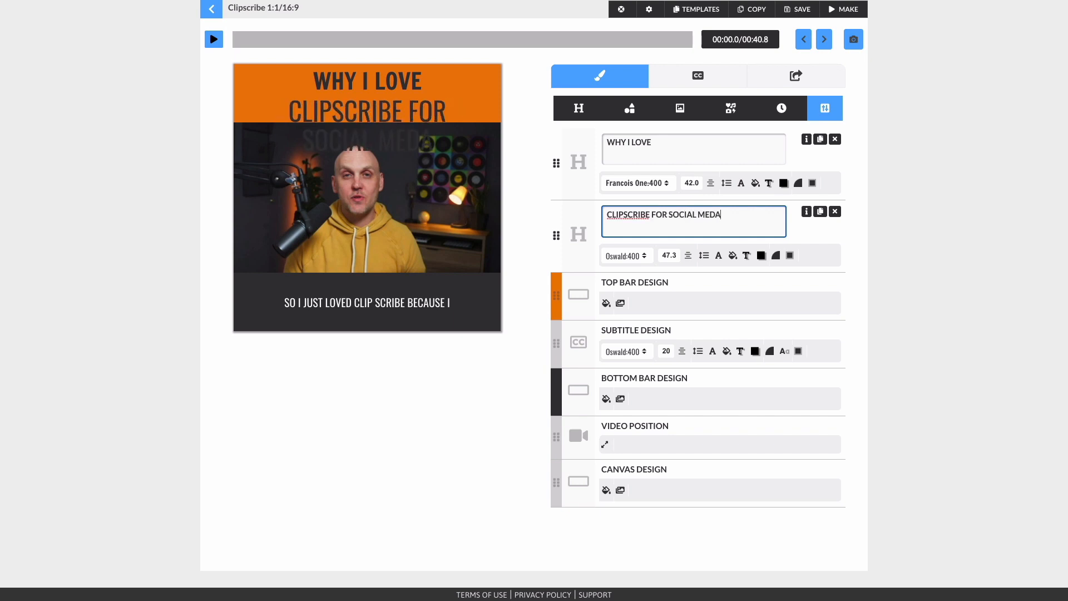
key(BackSpace)
text(IAL MEDIA)
Set the second headline's font size to 30.2, widen its text box slightly and place it below WHY I LOVE on the orange bar.
mouse_move(382, 114)
mouse_move(382, 114)
mouse_down()
mouse_move(369, 142)
mouse_move(376, 97)
mouse_move(375, 106)
mouse_up()
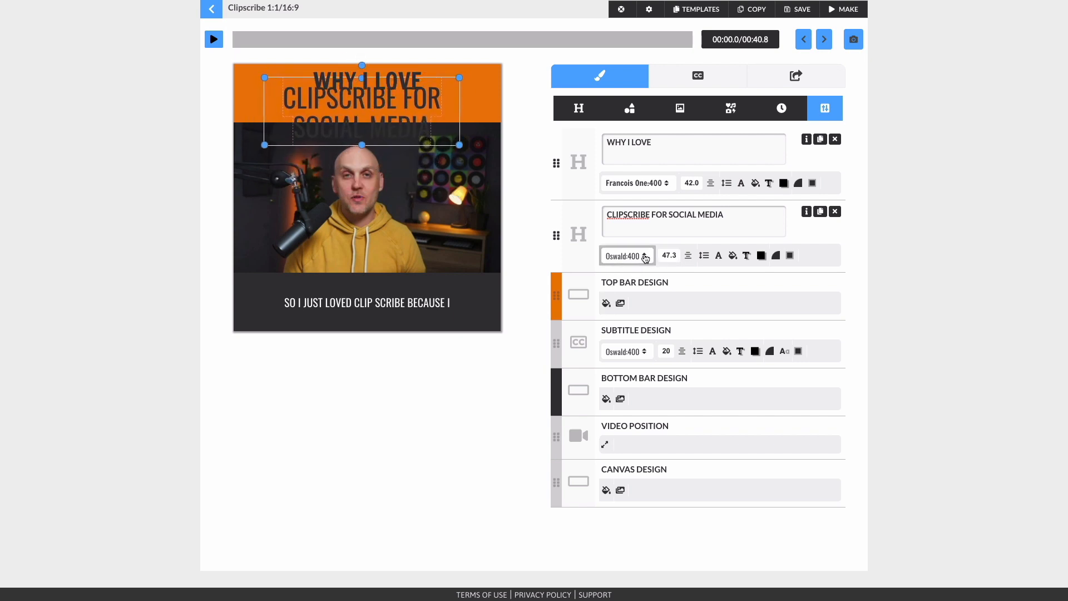
click(669, 256)
mouse_move(667, 284)
mouse_down()
mouse_move(648, 285)
mouse_move(758, 285)
mouse_move(629, 285)
mouse_move(686, 285)
mouse_up()
click(369, 109)
mouse_move(369, 109)
mouse_down()
mouse_move(369, 94)
mouse_move(369, 110)
mouse_move(323, 71)
mouse_move(409, 277)
mouse_move(374, 102)
mouse_up()
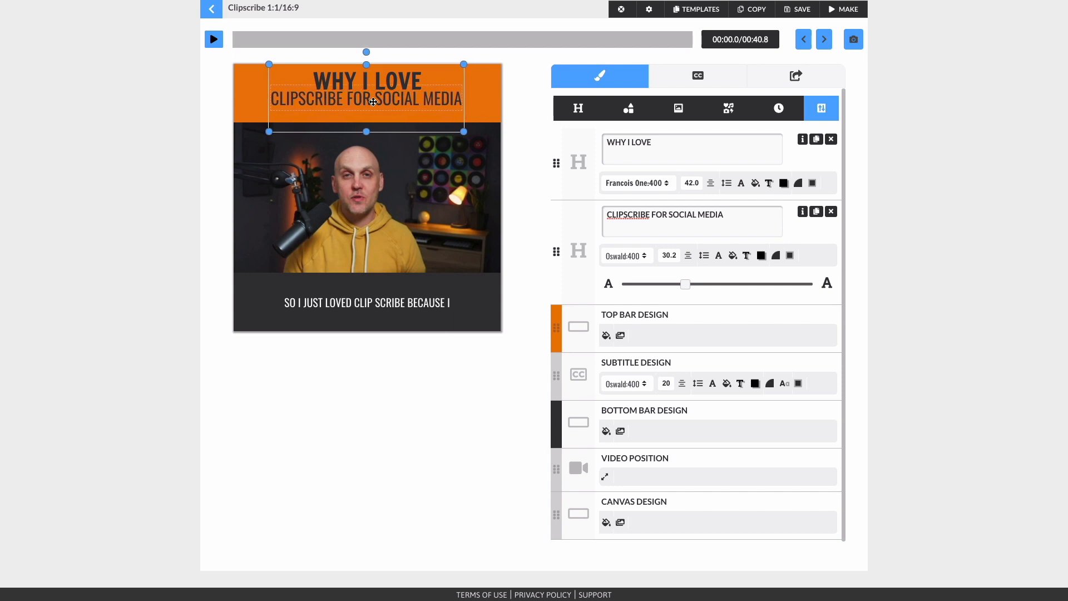
mouse_move(464, 64)
mouse_down()
mouse_move(513, 53)
mouse_move(472, 64)
mouse_up()
drag(399, 102, 397, 107)
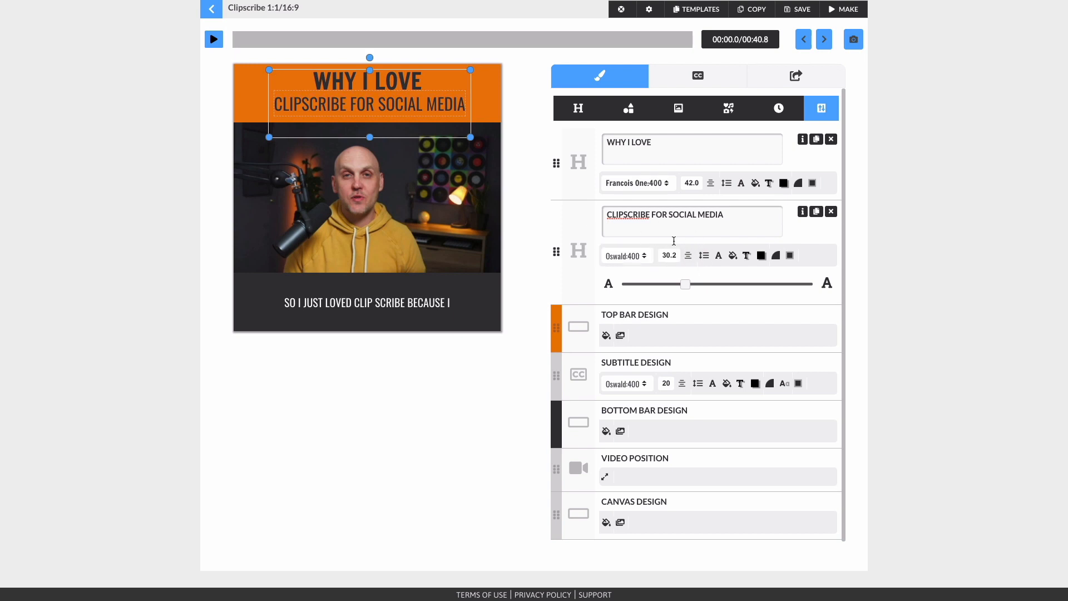
Browse the available fonts for the WHY I LOVE headline.
click(667, 182)
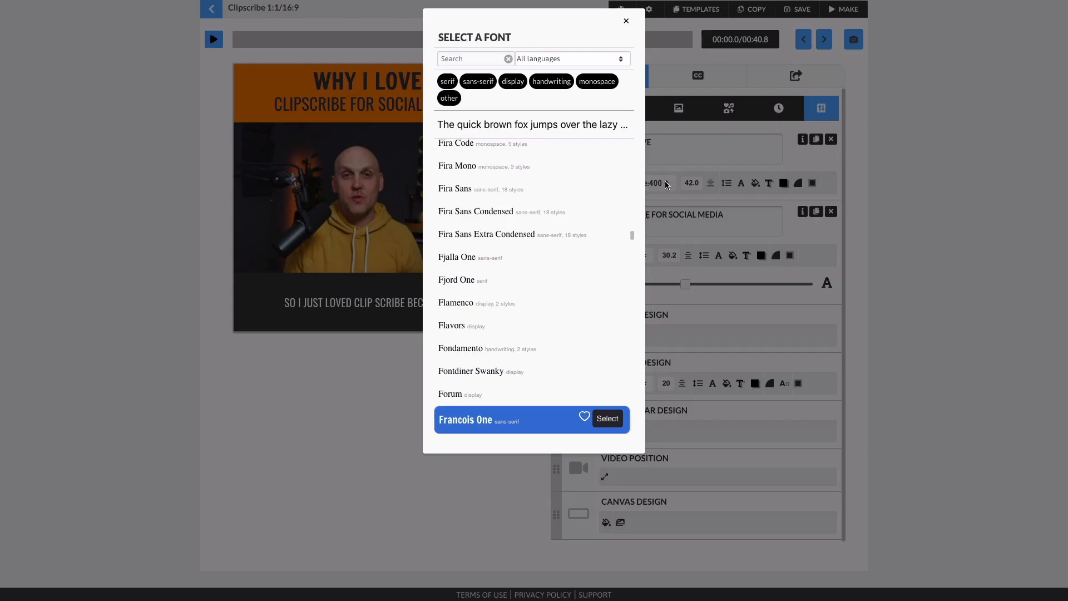
scroll(554, 240, down, 1)
scroll(554, 245, down, 4)
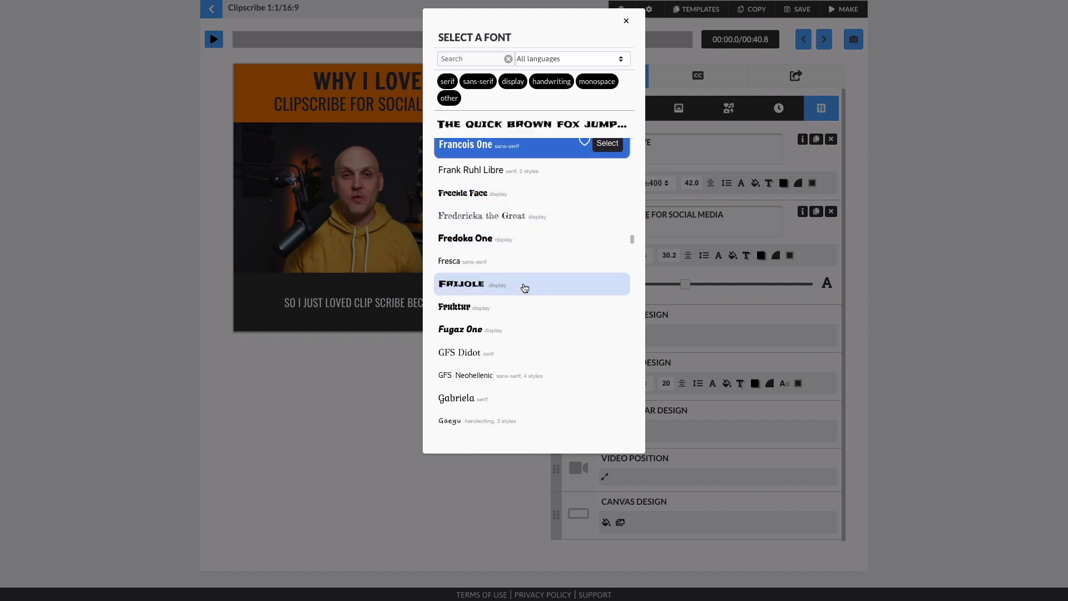
scroll(525, 287, up, 9)
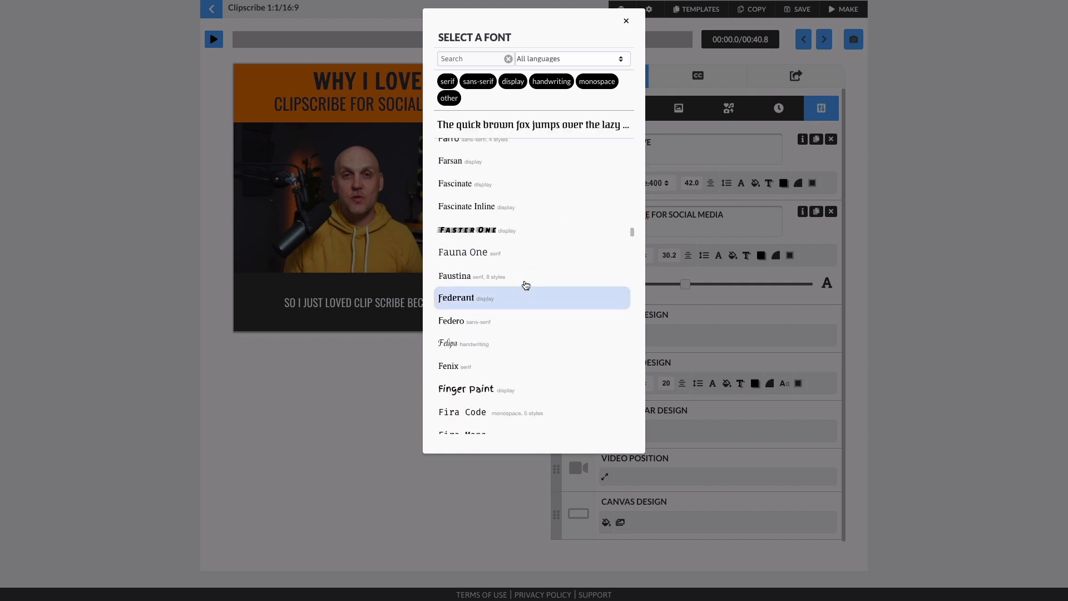
scroll(526, 285, up, 3)
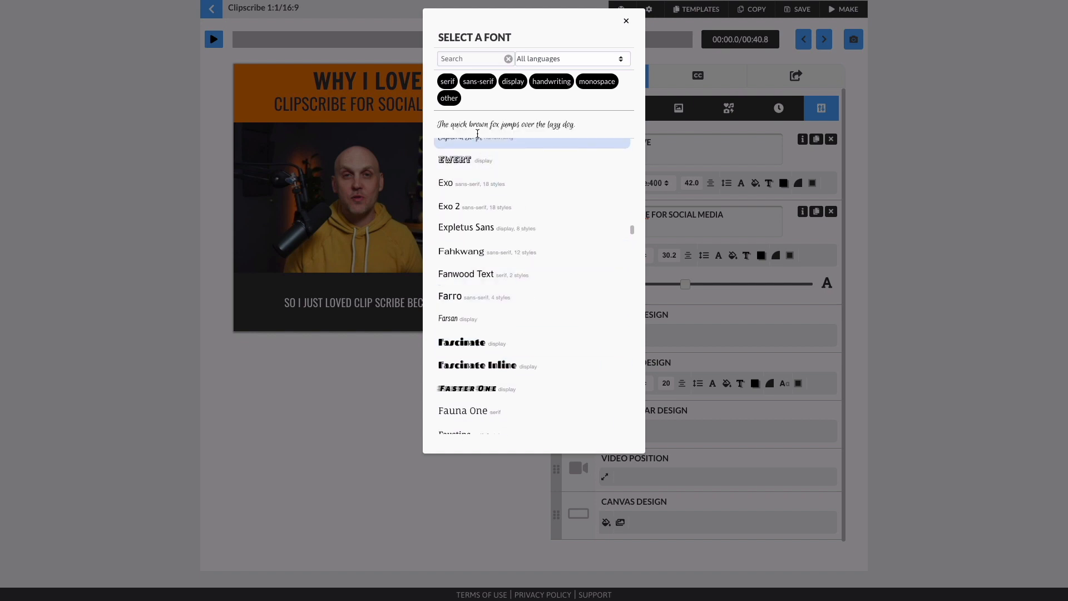
scroll(483, 160, up, 3)
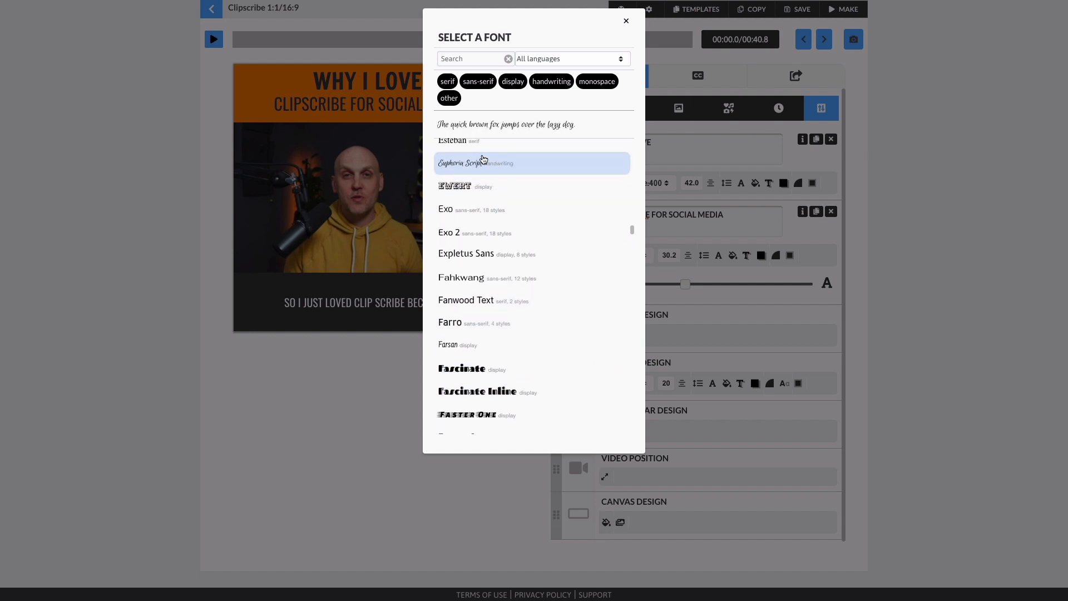
click(626, 21)
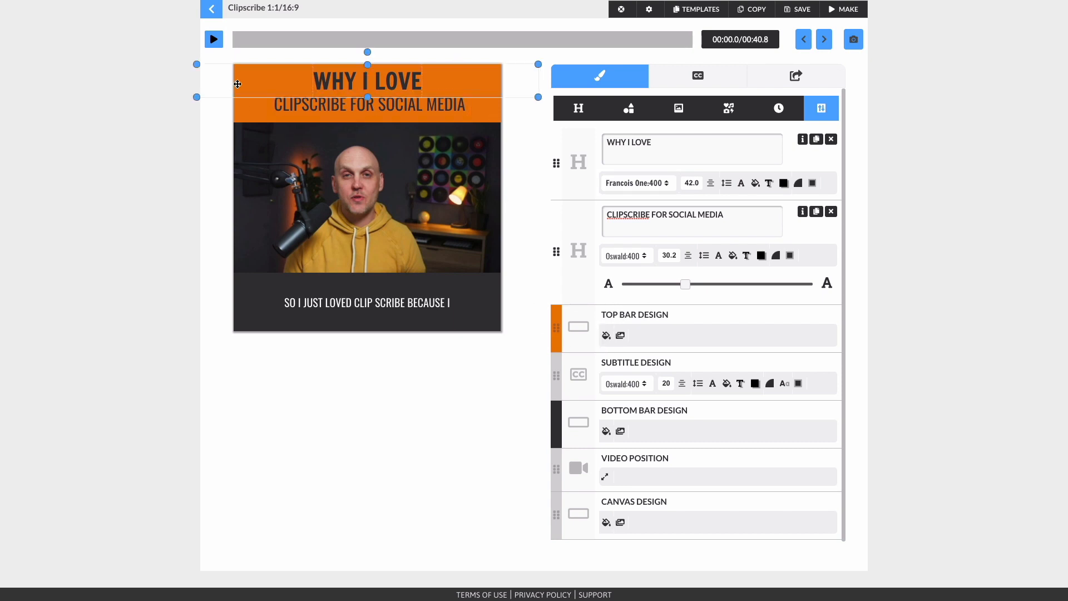
Set the top bar's fill colour to bright green, rgb(130, 227, 25).
click(606, 337)
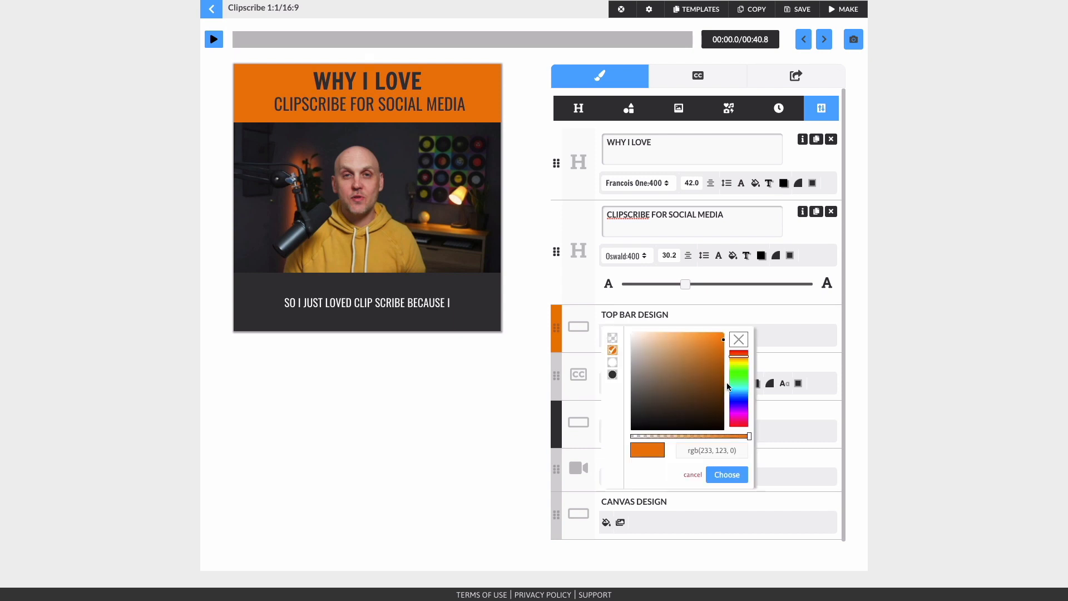
click(758, 384)
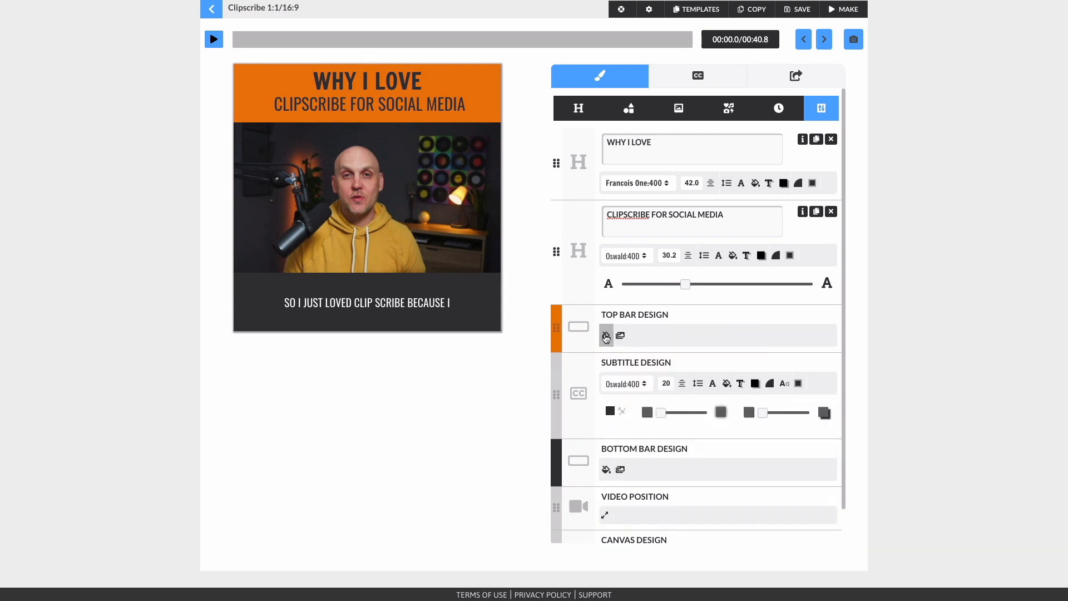
click(607, 336)
click(739, 368)
mouse_move(711, 365)
mouse_down()
mouse_move(715, 348)
mouse_move(702, 364)
mouse_move(663, 334)
mouse_move(745, 335)
mouse_move(723, 412)
mouse_move(735, 340)
mouse_move(729, 366)
mouse_move(728, 341)
mouse_move(671, 345)
mouse_move(675, 369)
mouse_move(677, 348)
mouse_move(712, 347)
mouse_up()
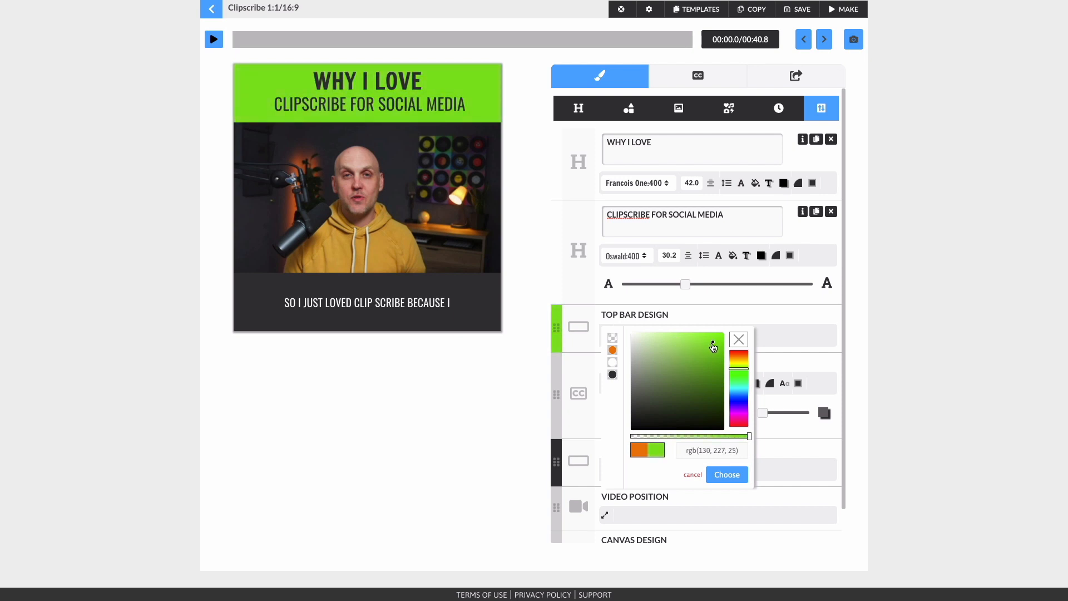
click(742, 343)
click(727, 474)
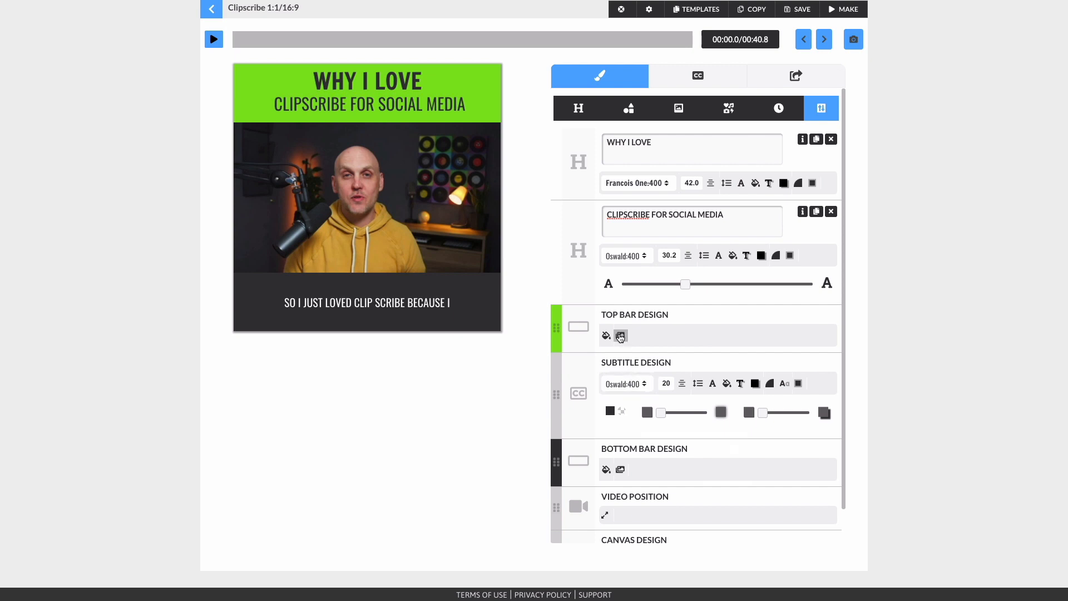
Apply the pale Pod Decks box image from the saved backgrounds to the top bar.
click(620, 336)
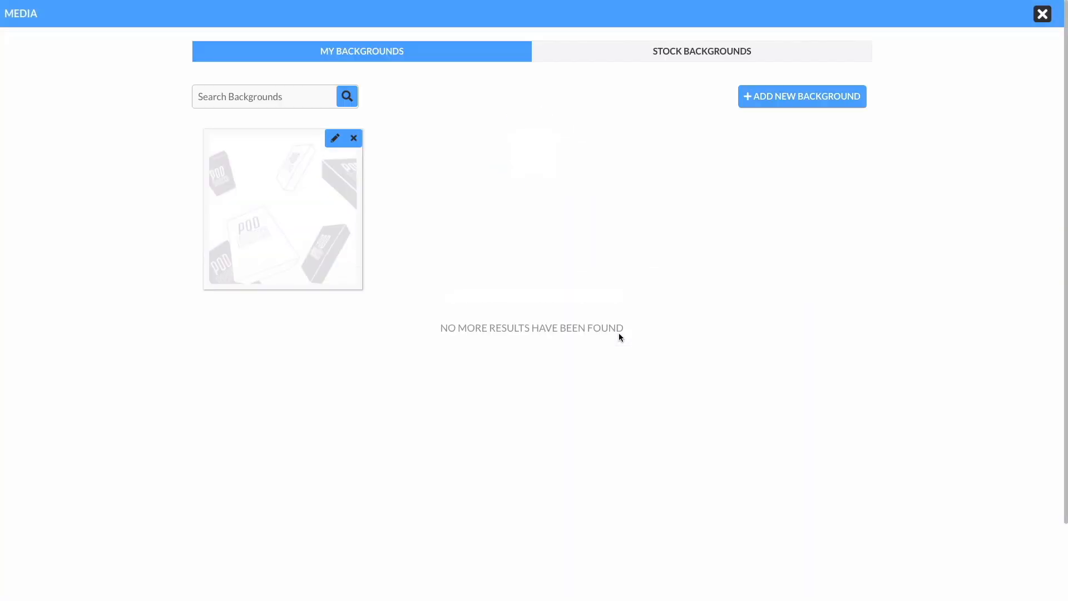
click(279, 220)
click(443, 78)
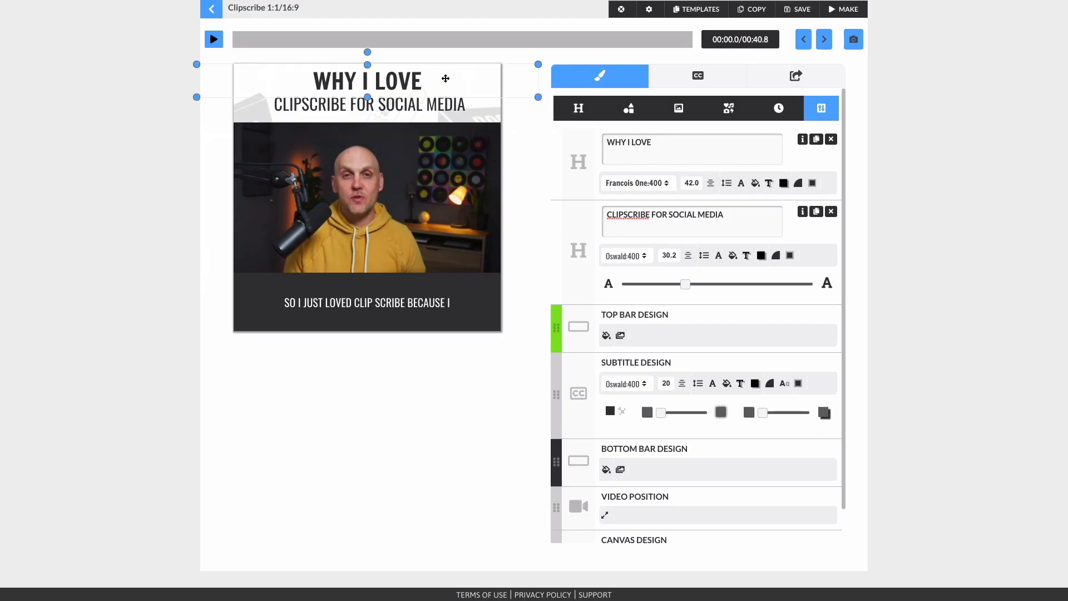
click(213, 92)
click(305, 110)
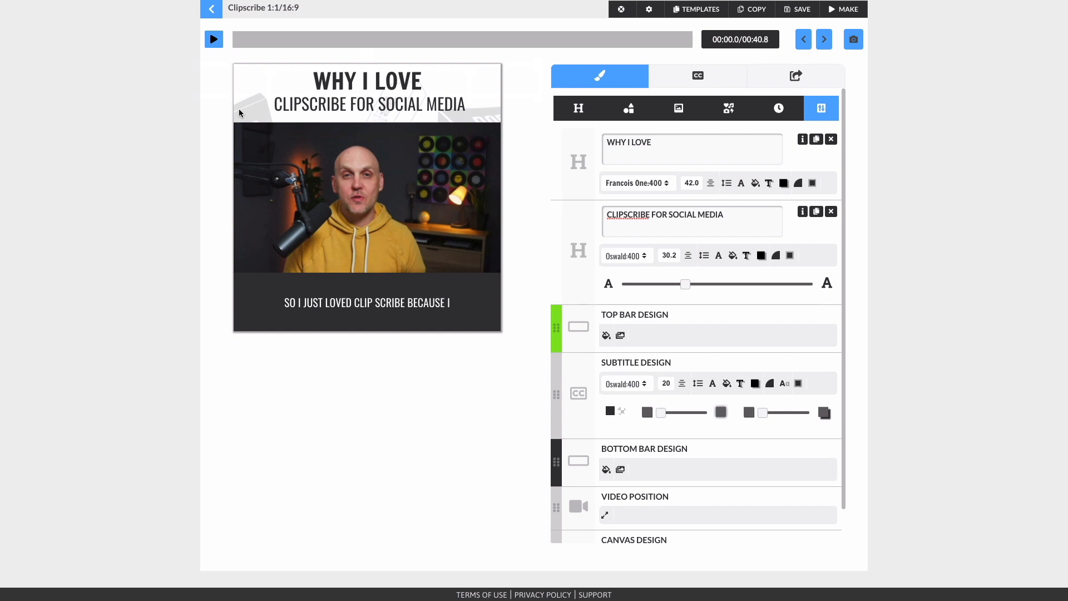
click(308, 105)
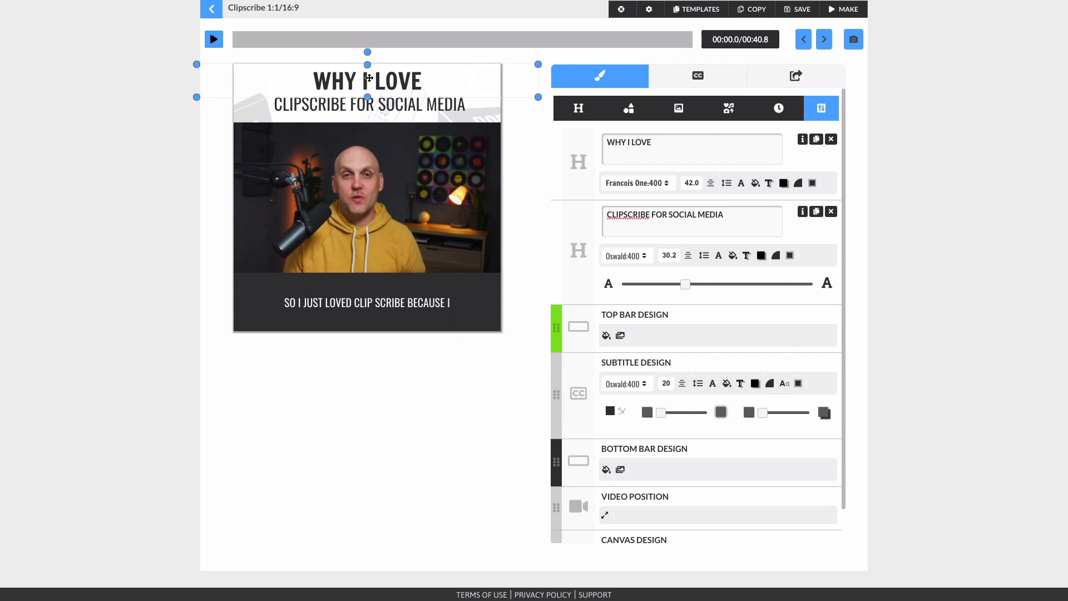
Try out the blur and distance settings of the subtitle text effect.
scroll(648, 348, down, 2)
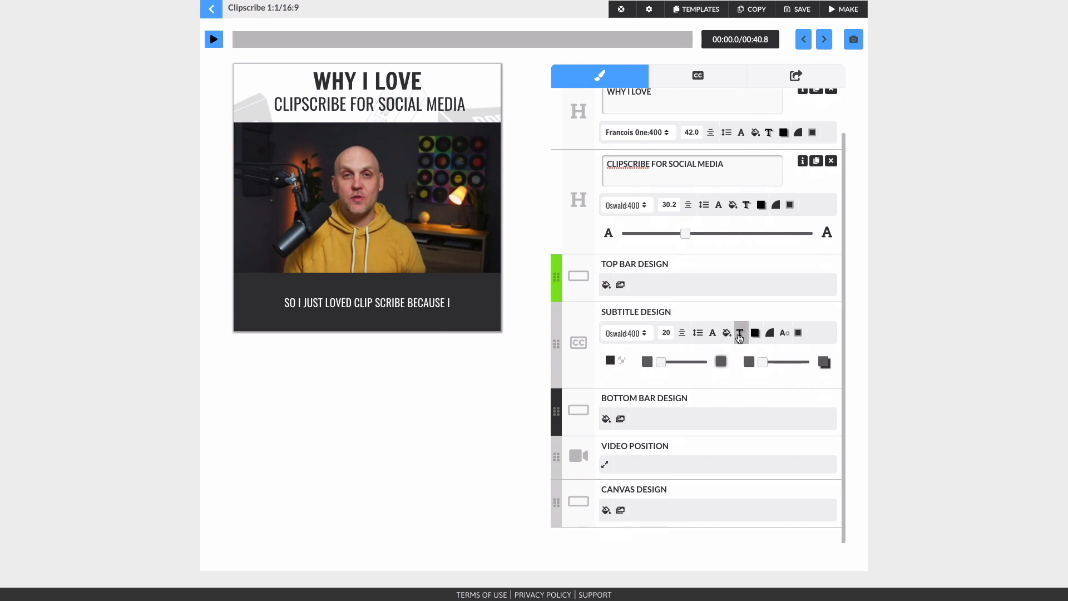
mouse_move(663, 362)
mouse_down()
mouse_move(682, 365)
mouse_move(661, 363)
mouse_up()
mouse_move(762, 368)
mouse_down()
mouse_move(791, 365)
mouse_move(764, 365)
mouse_up()
mouse_move(661, 363)
mouse_down()
mouse_move(690, 364)
mouse_move(662, 364)
mouse_up()
Change the bottom bar's fill colour to red, rgb(255, 0, 0).
scroll(651, 402, down, 1)
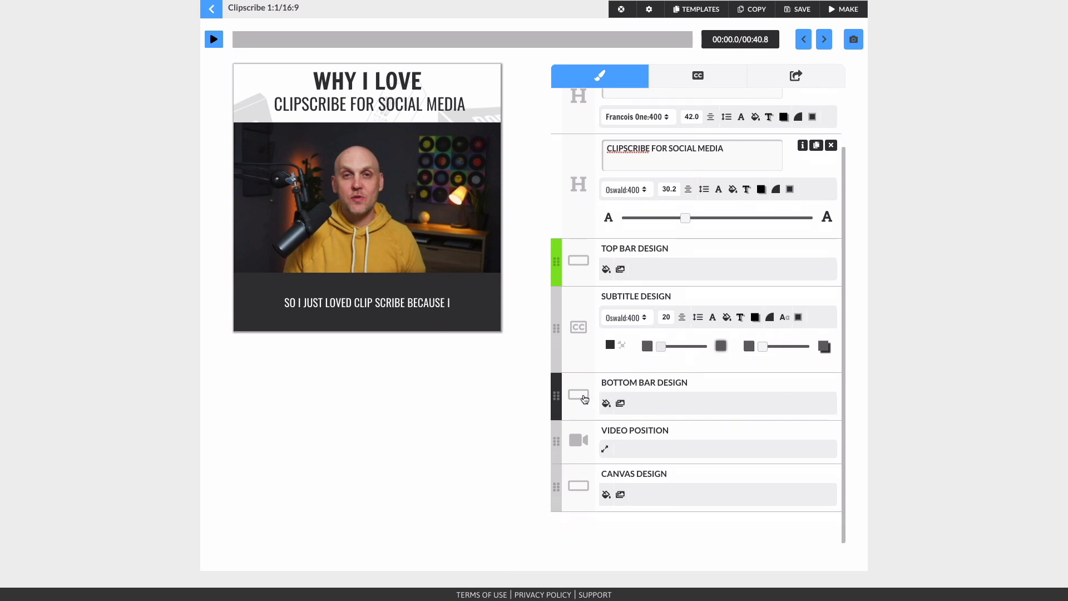
click(607, 405)
mouse_move(654, 482)
mouse_down()
mouse_move(675, 429)
mouse_move(724, 427)
mouse_move(730, 404)
mouse_up()
click(507, 459)
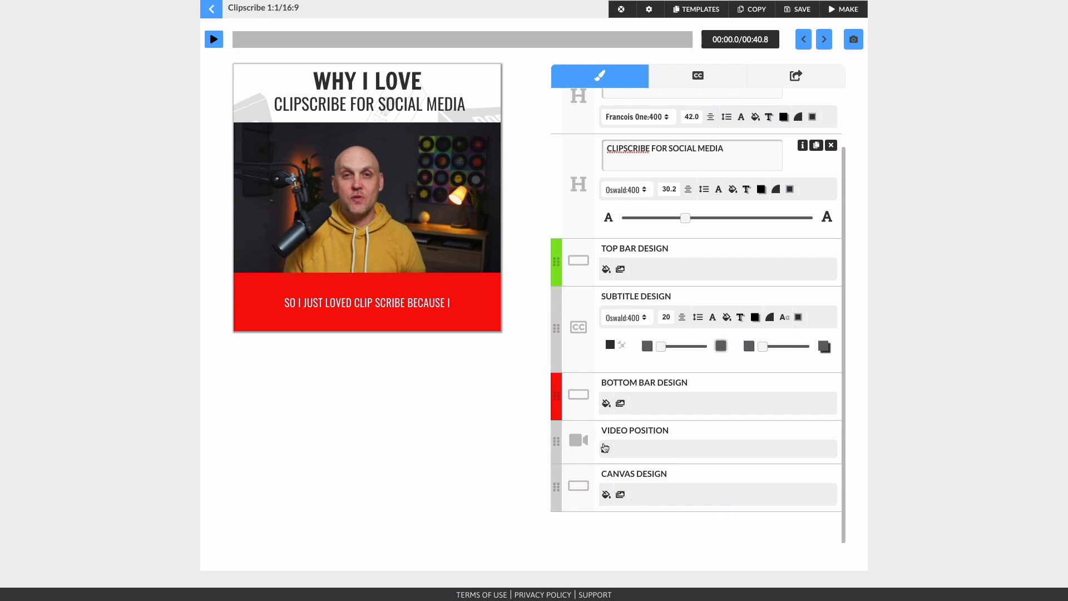
Try scaling the video with its size control in the video position settings.
click(605, 448)
drag(660, 476, 659, 450)
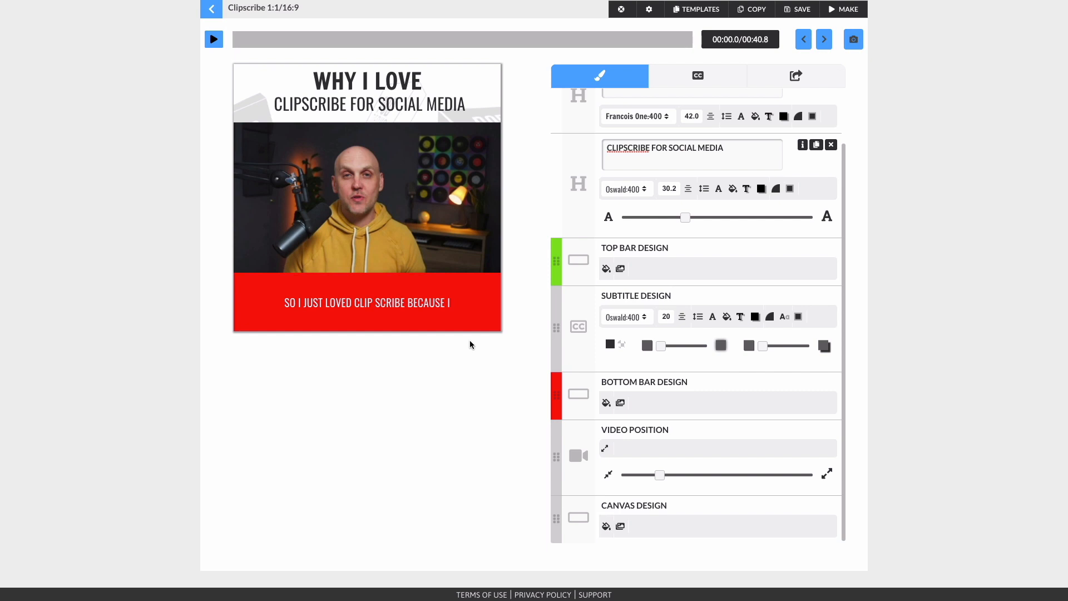
Add the heart-eyes smiley emoji and place it beside the headlines, at the left end of the top bar.
scroll(674, 357, up, 2)
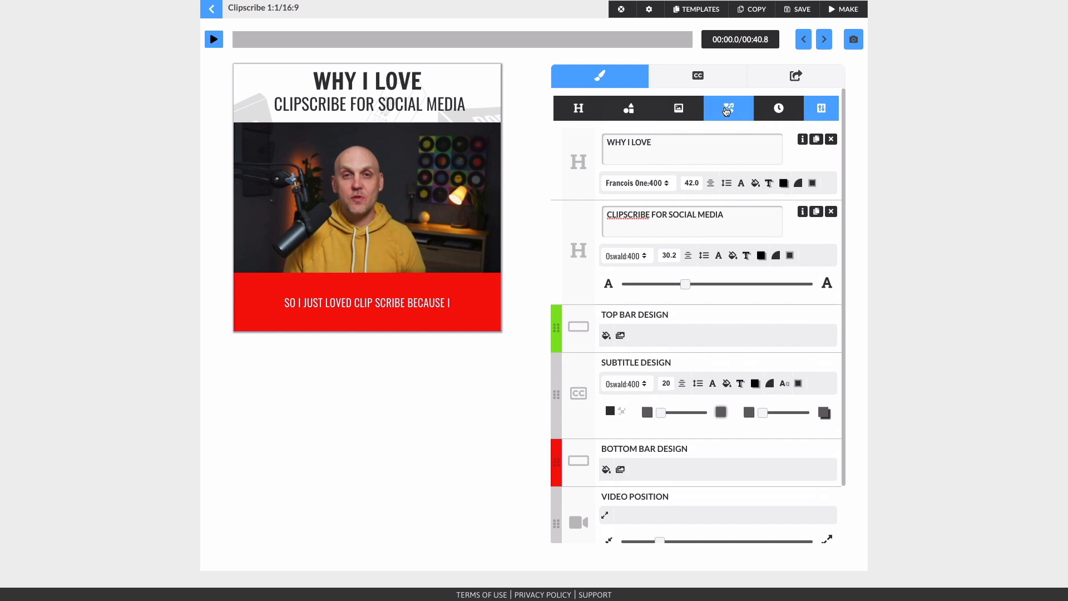
click(727, 109)
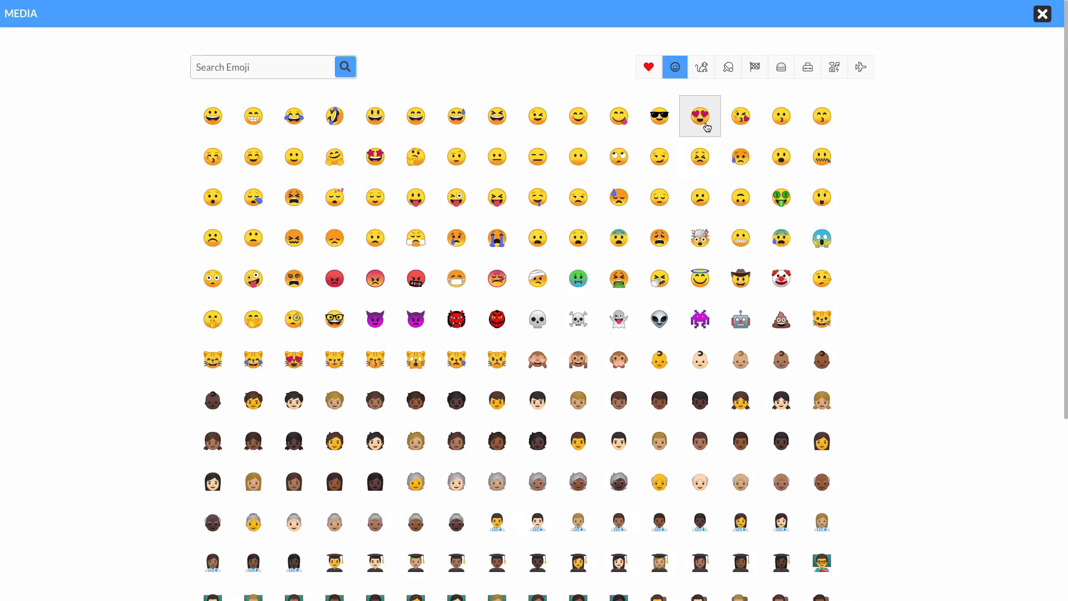
click(704, 119)
drag(234, 64, 256, 89)
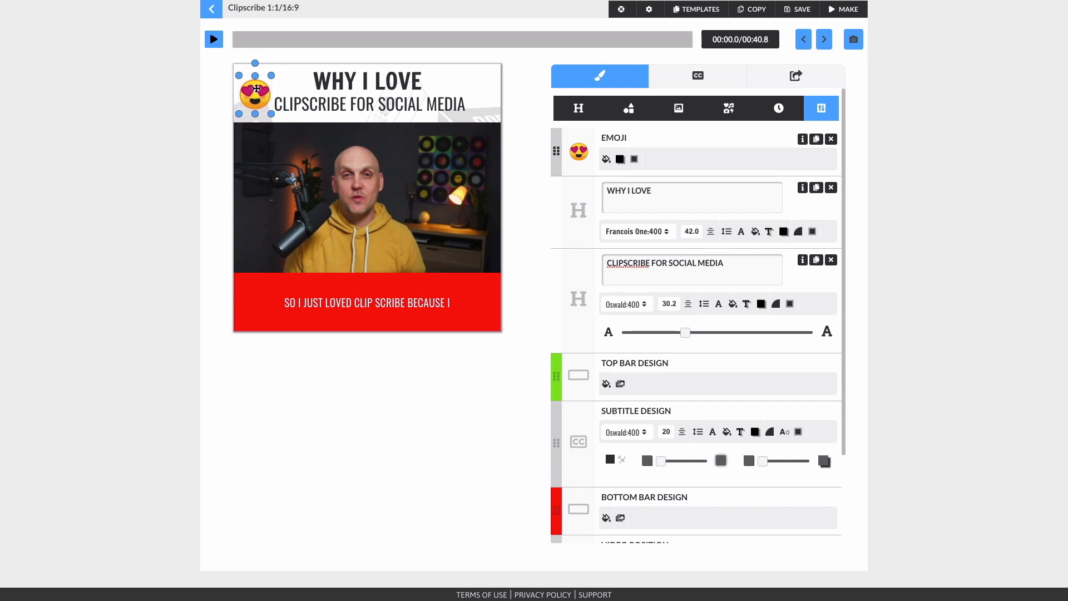
click(329, 375)
click(287, 74)
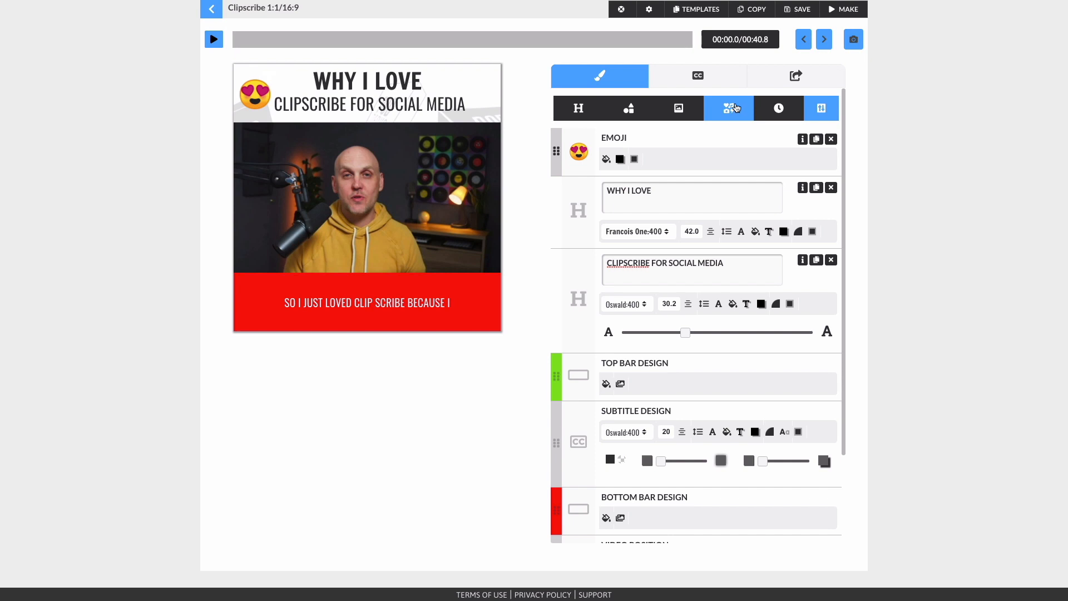
Add the solid orange countdown bar and place it along the video's lower edge, just above the bottom bar.
click(777, 107)
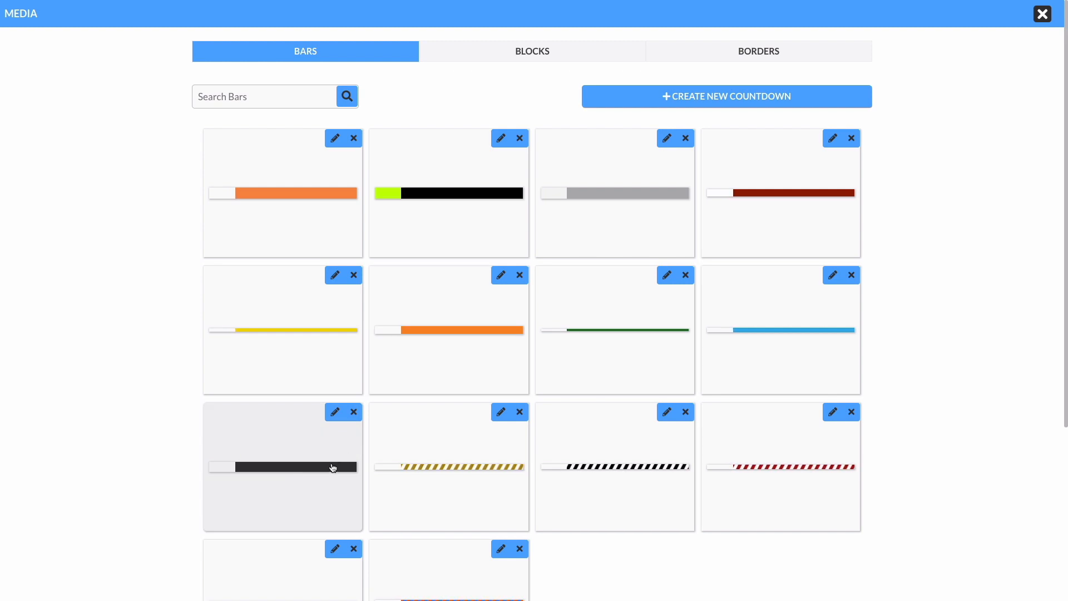
click(476, 325)
drag(392, 68, 388, 130)
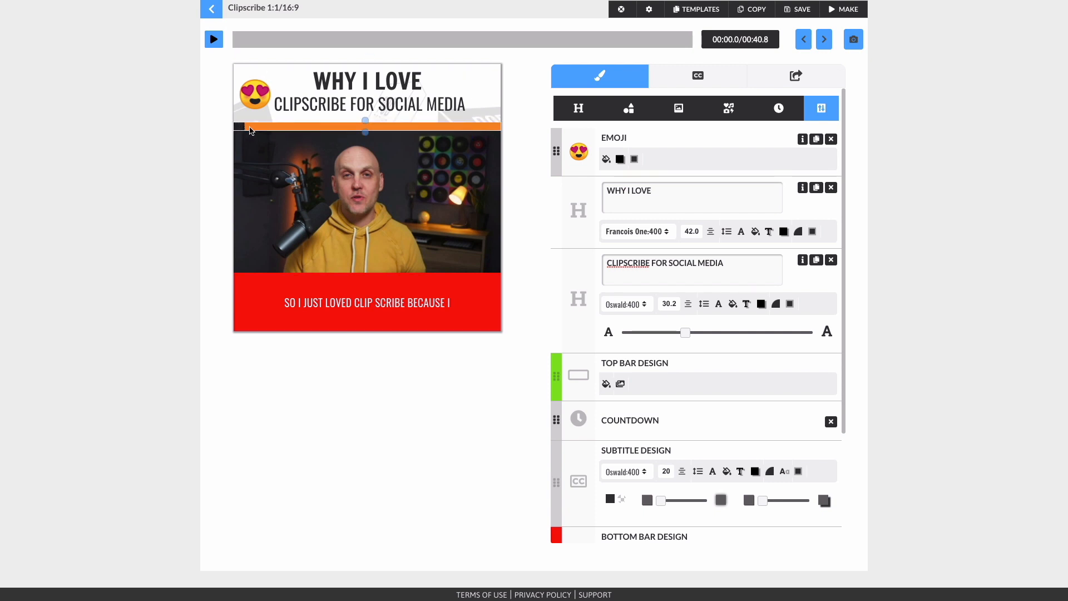
drag(444, 140, 445, 271)
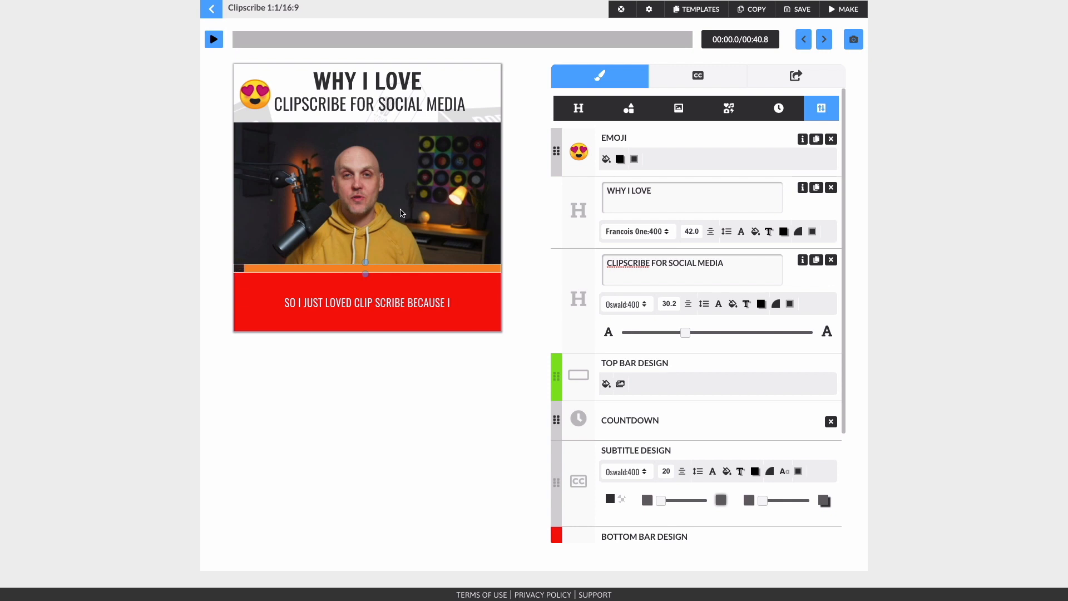
Fill the bottom bar with the dark charcoal colour from the preset swatches.
scroll(608, 392, down, 3)
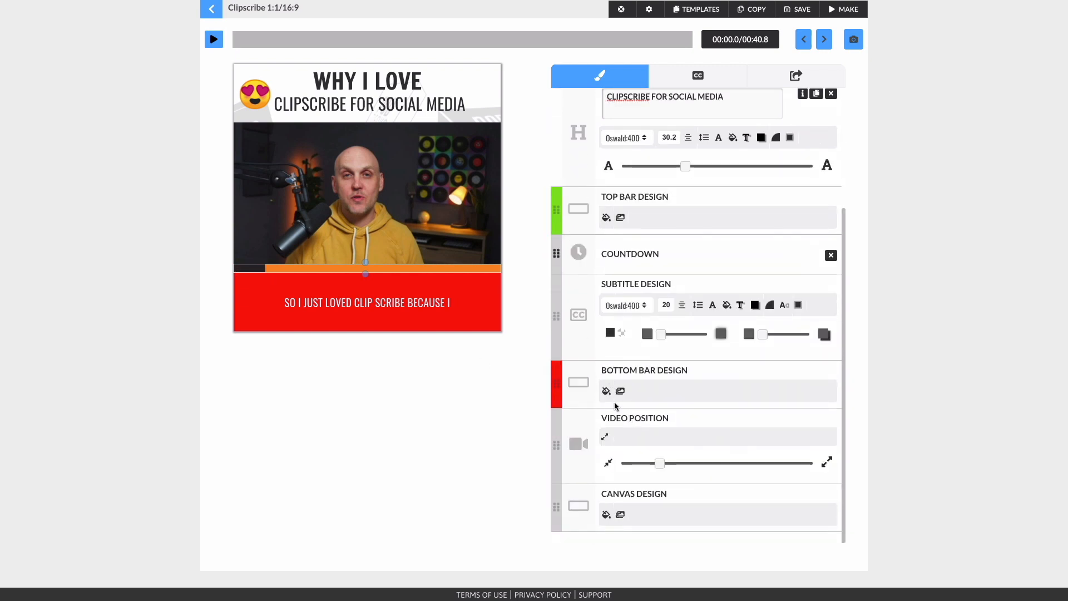
click(607, 392)
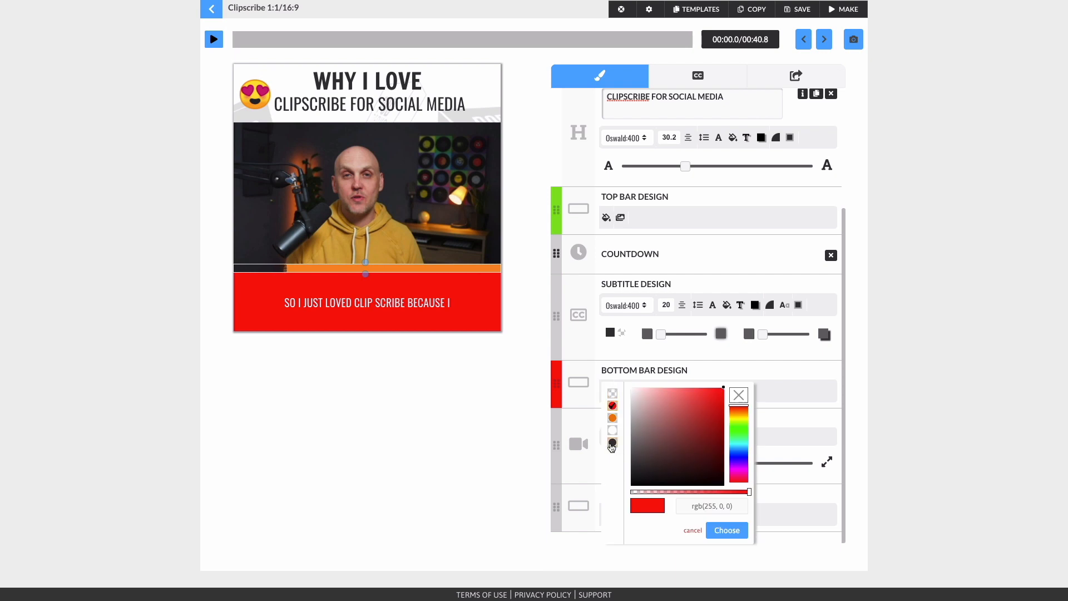
click(612, 443)
click(394, 418)
click(262, 102)
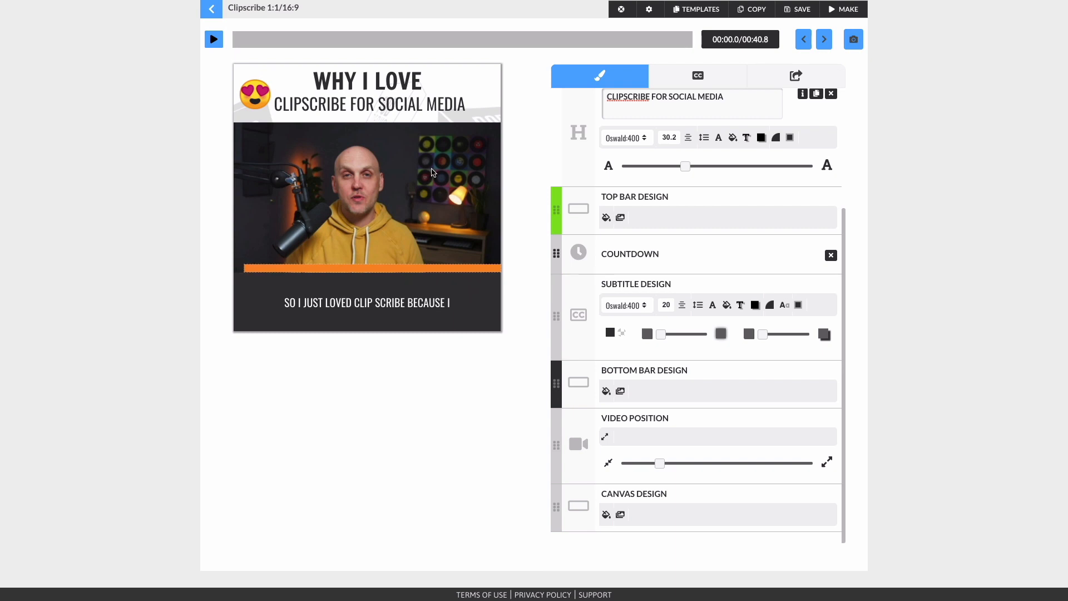
Open the caption list and play the video from the first caption to check the transcript, pausing during the second caption.
scroll(810, 178, up, 3)
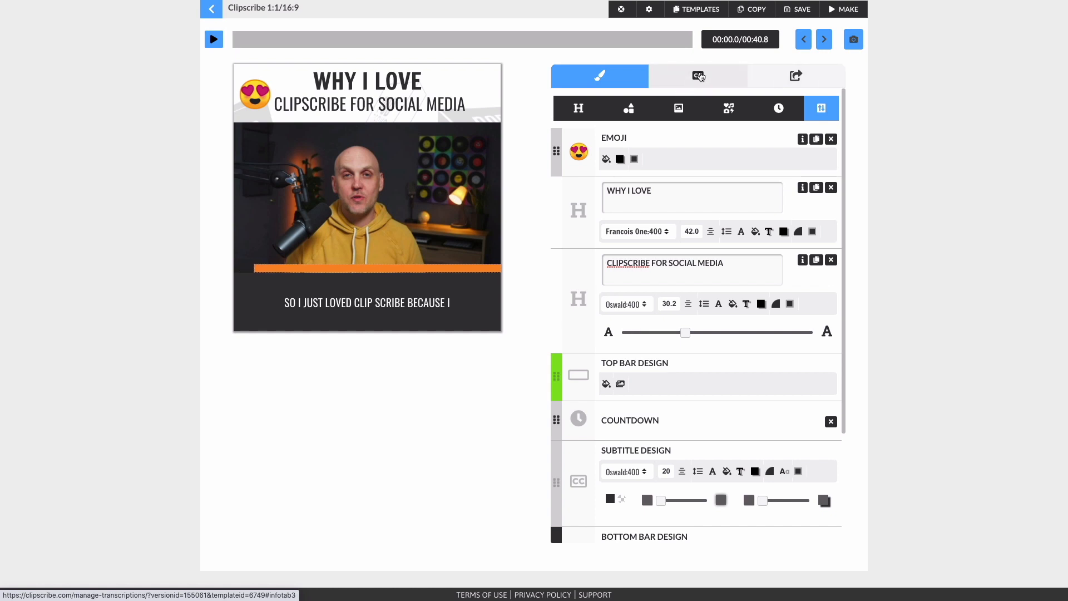
click(700, 77)
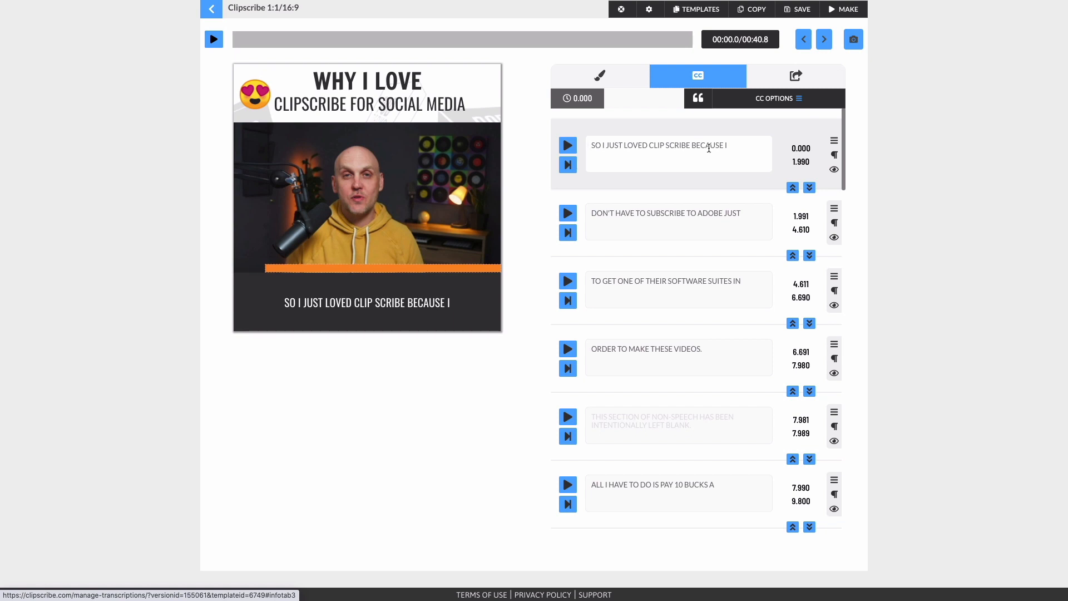
scroll(665, 188, down, 1)
scroll(681, 268, up, 1)
click(568, 146)
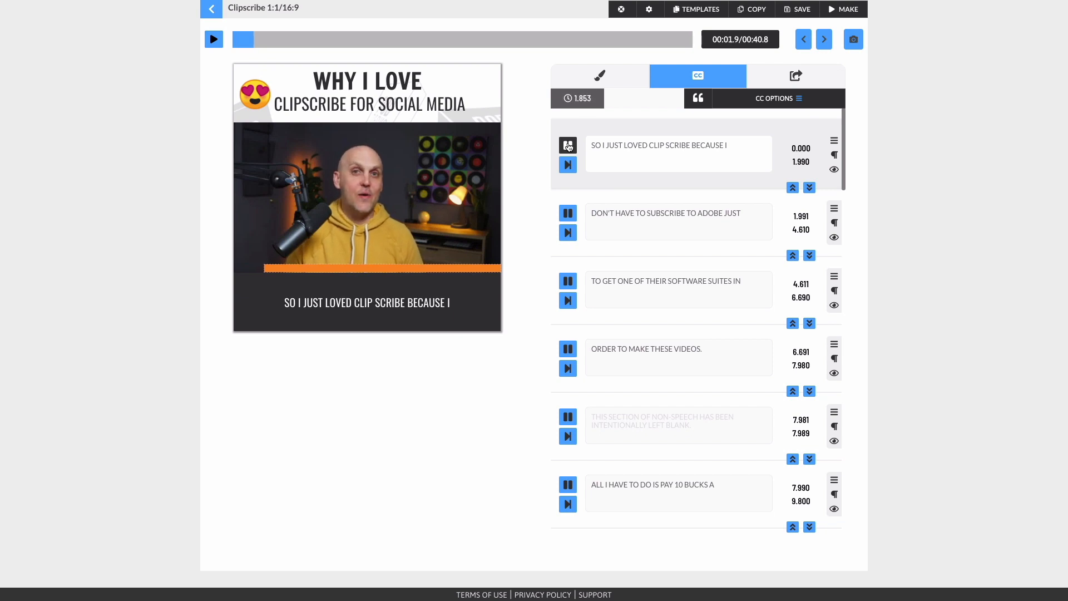
click(568, 146)
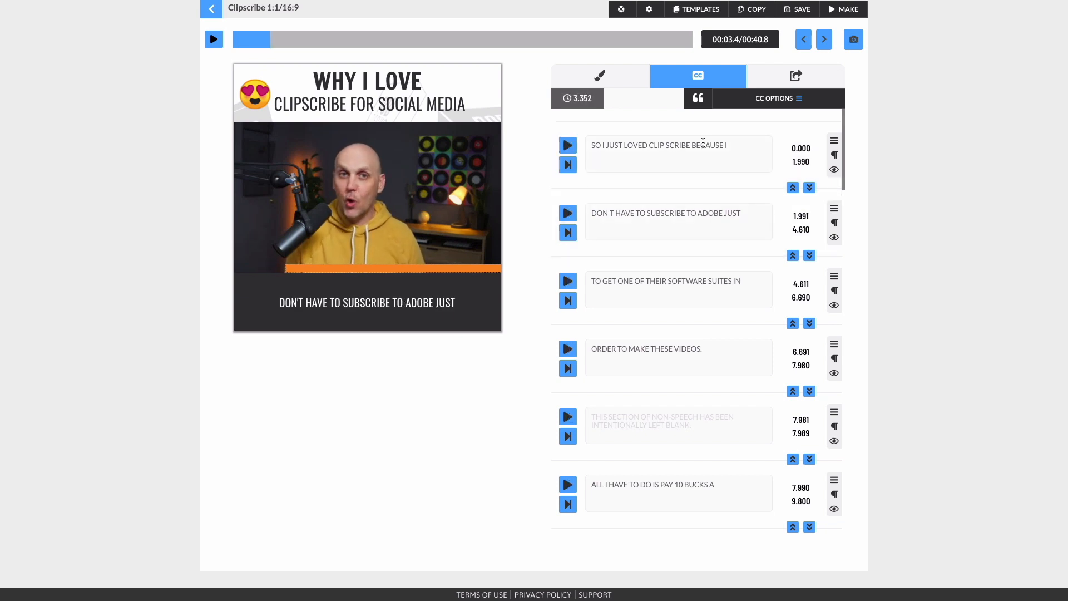
Join CLIP SCRIBE into CLIPSCRIBE in the first caption and move its final I to the start of the second caption.
click(665, 145)
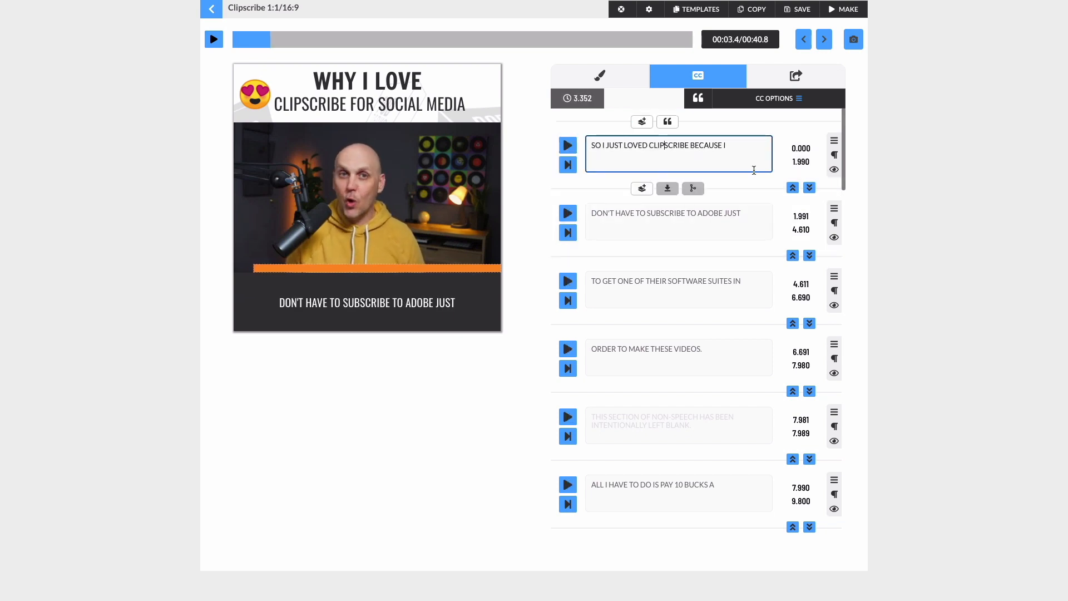
click(732, 149)
key(BackSpace)
key(BackSpace)
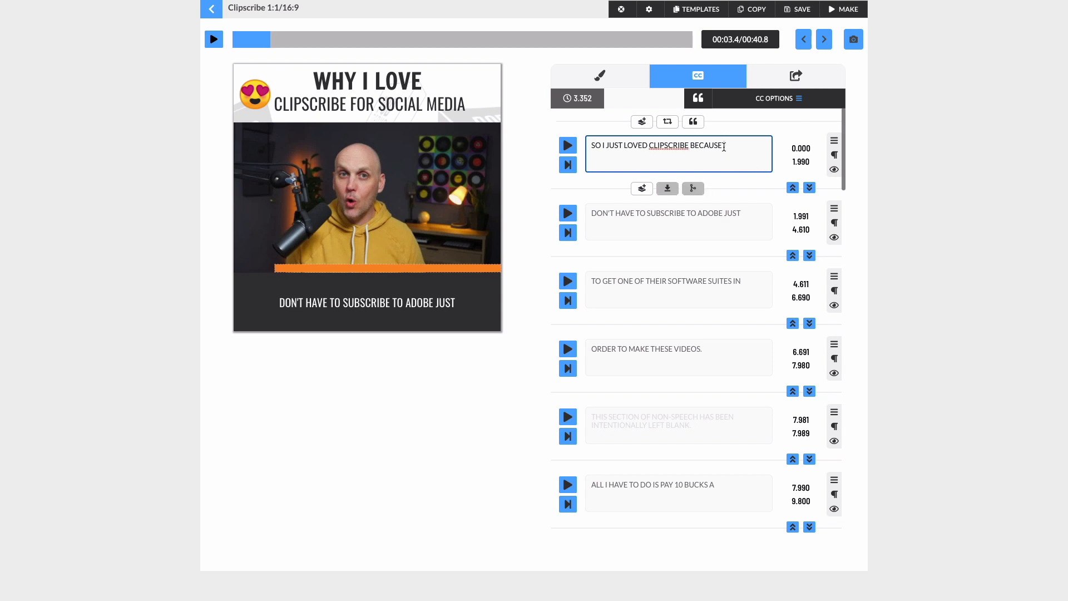
key(BackSpace)
click(589, 216)
text(I)
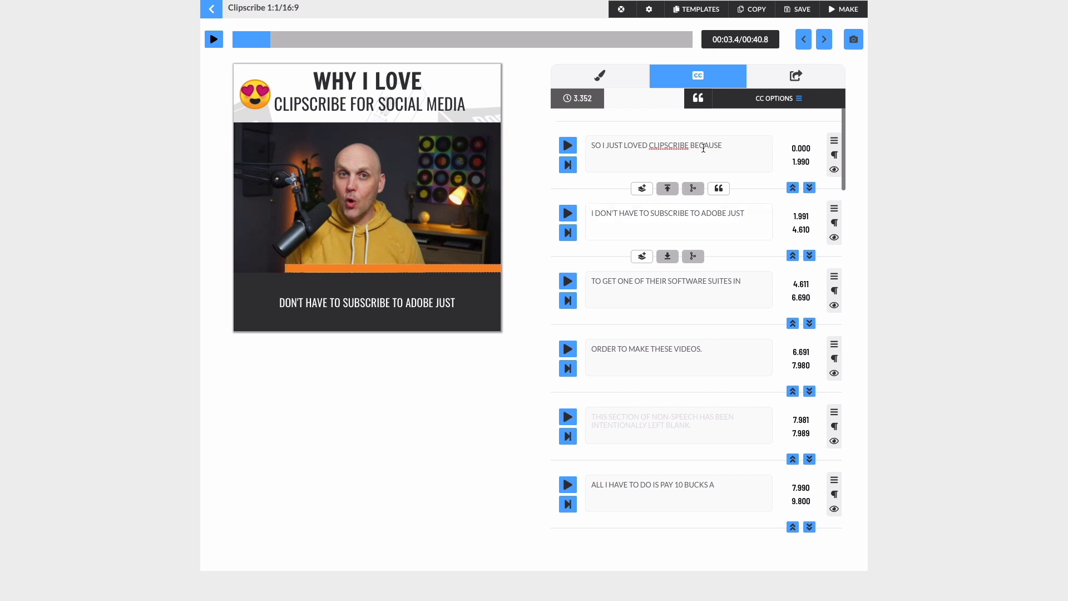
Play from the second caption to check the transcript, and move IN from the end of the third caption to the start of the fourth.
click(568, 214)
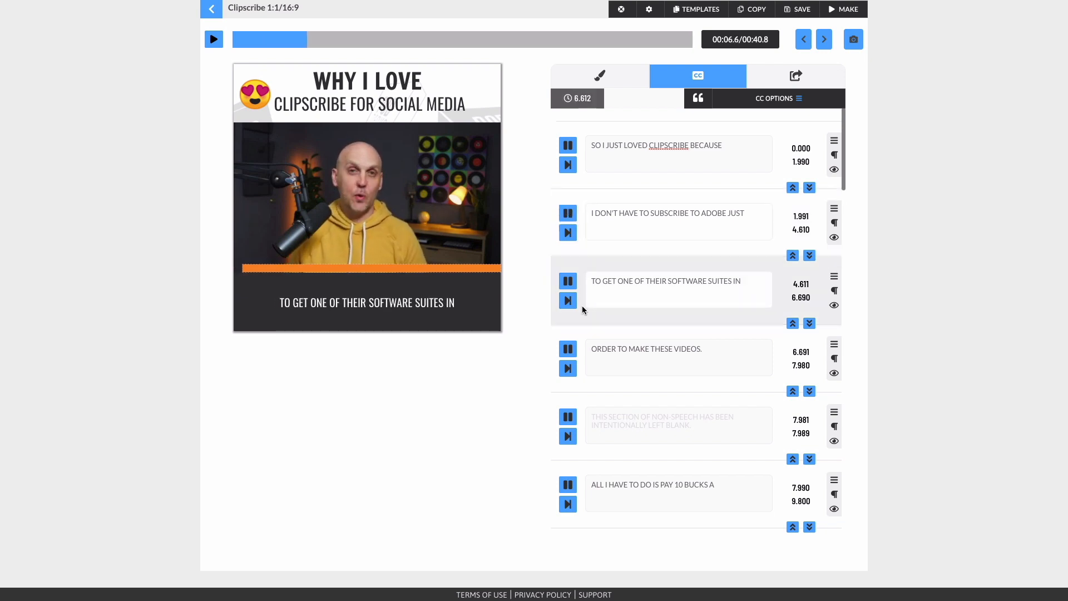
click(568, 237)
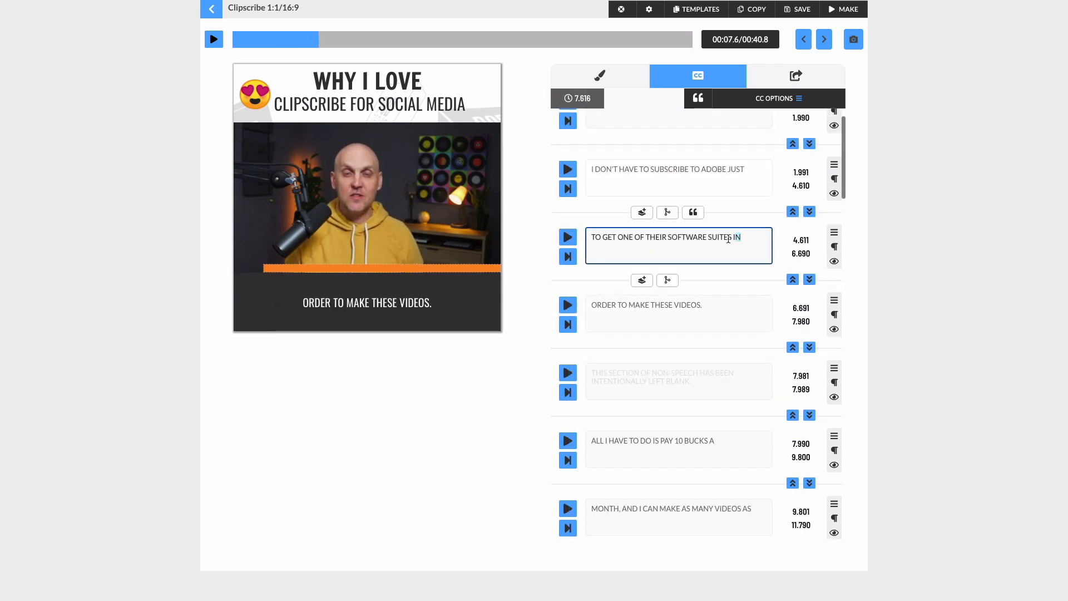
double_click(736, 238)
key(super+c)
click(592, 305)
key(super+v)
click(747, 240)
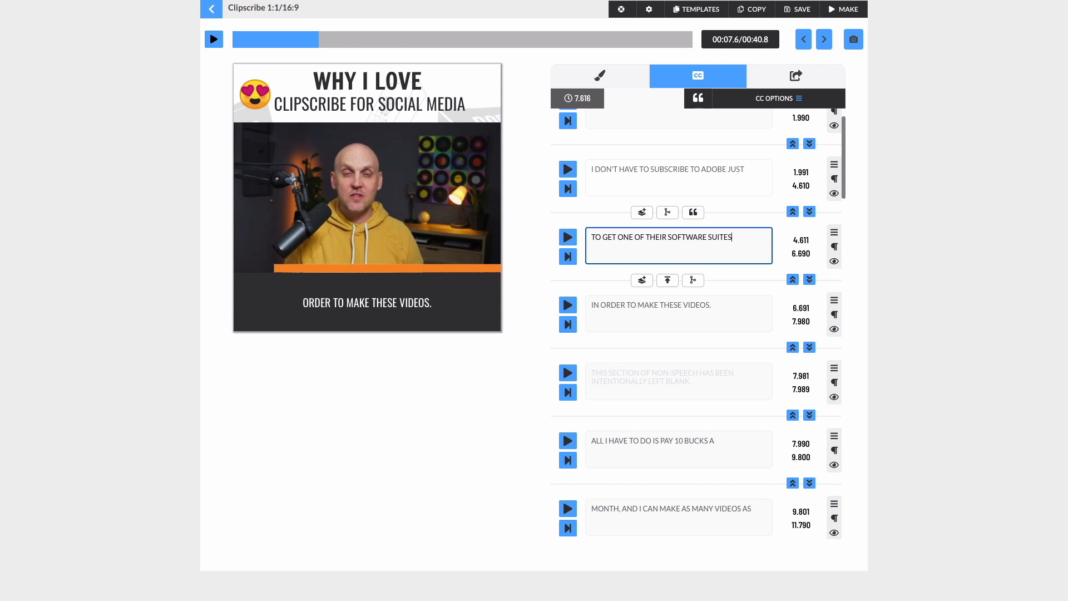
drag(719, 278, 691, 283)
click(599, 272)
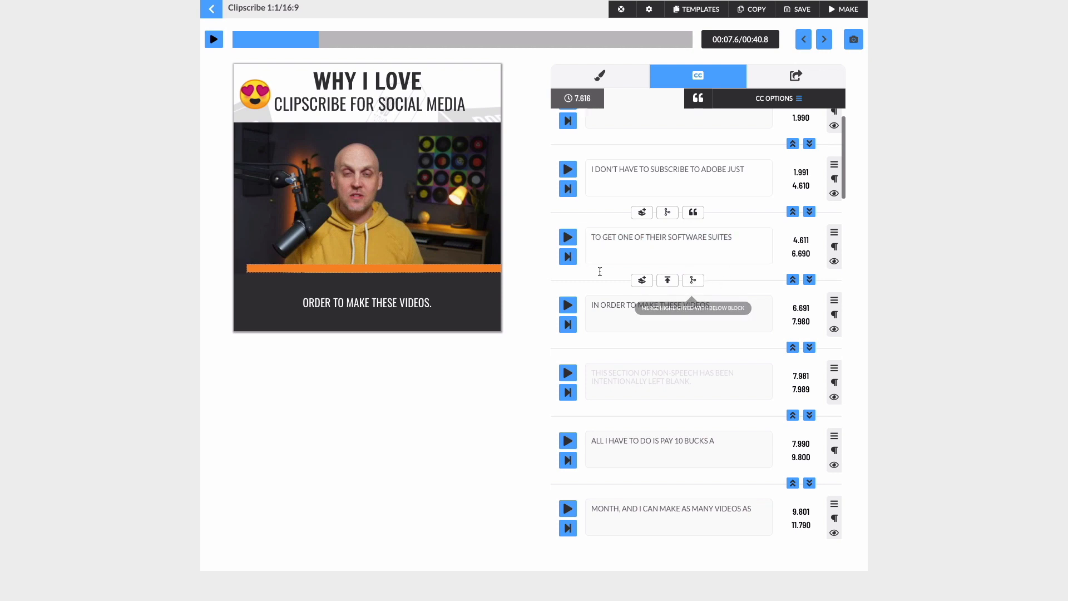
Play on from the fourth caption and move MONTH, from the start of its caption to the end of the 10 BUCKS A caption.
click(568, 307)
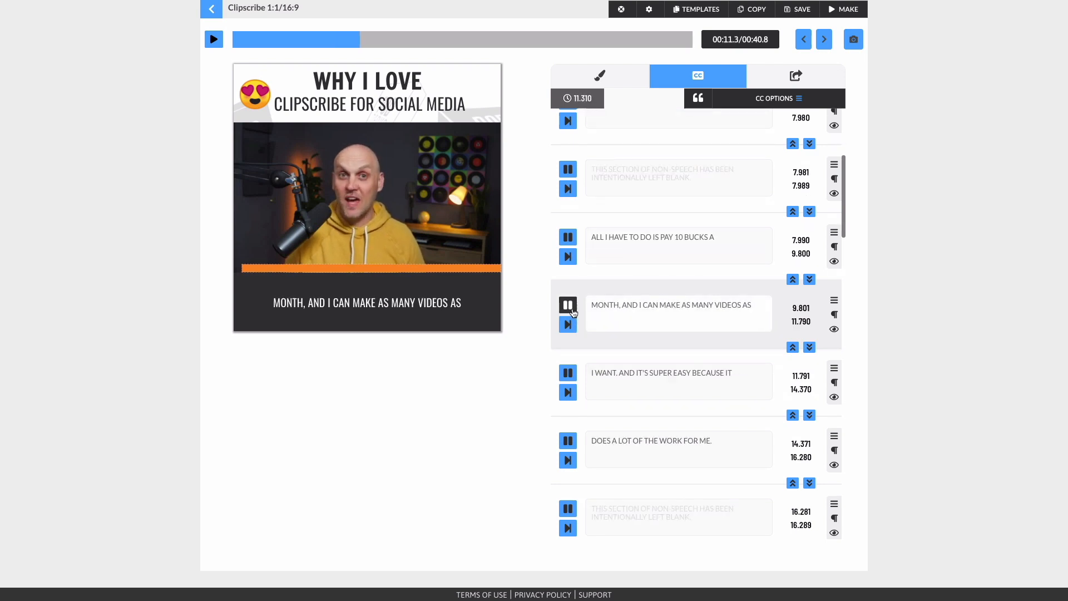
click(568, 306)
click(621, 236)
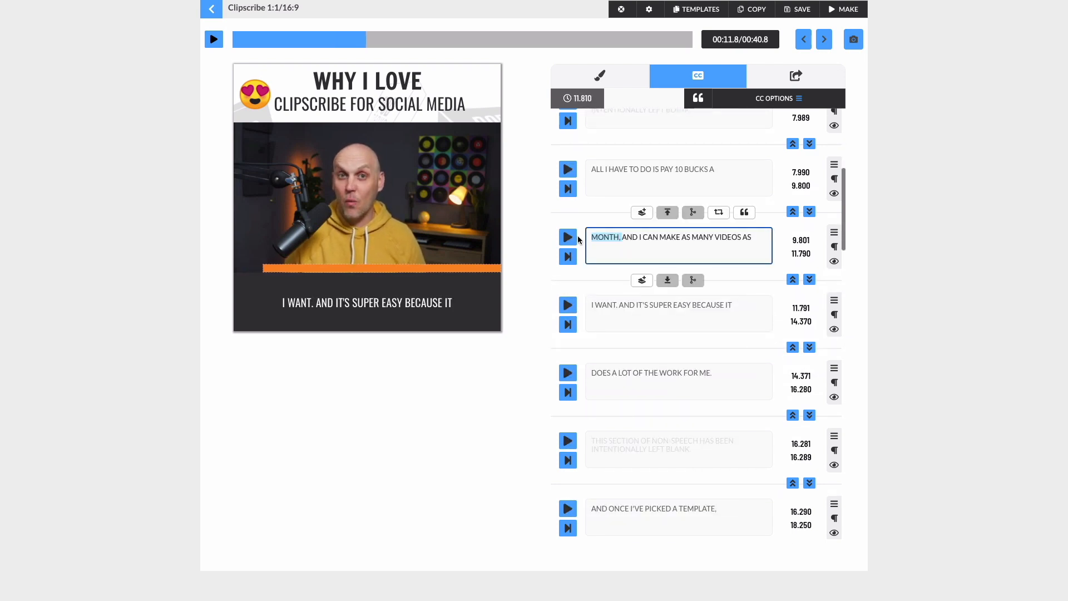
click(745, 168)
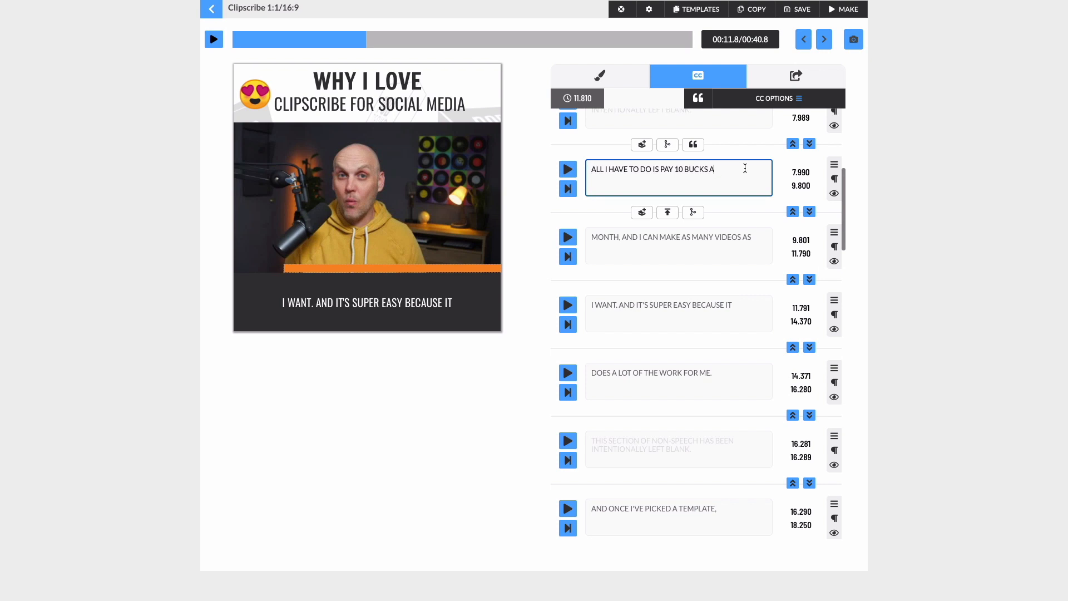
text(MONTH,)
click(622, 246)
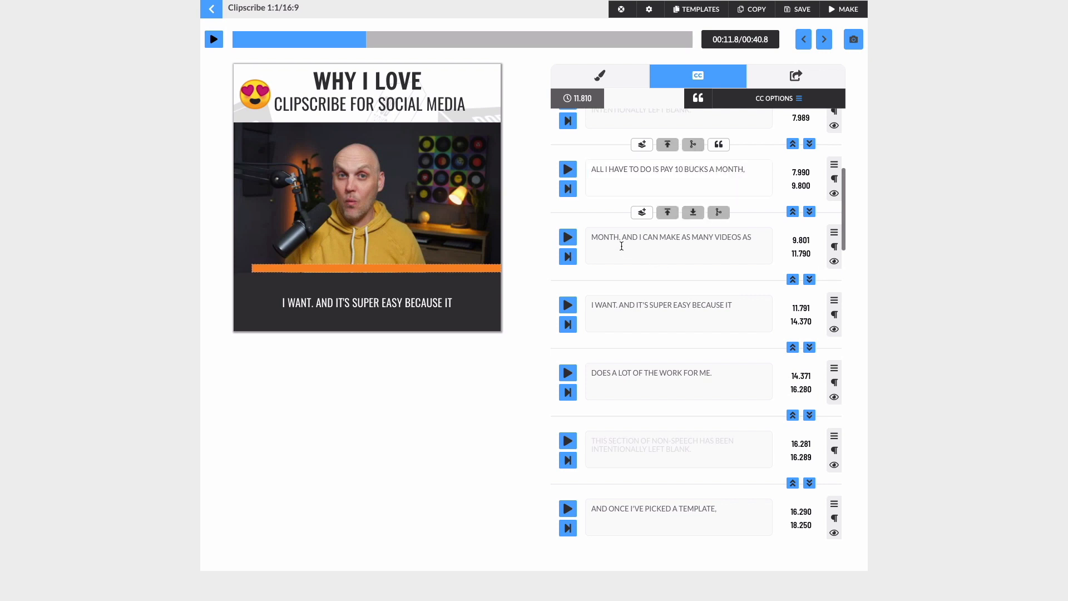
drag(623, 236, 591, 238)
key(BackSpace)
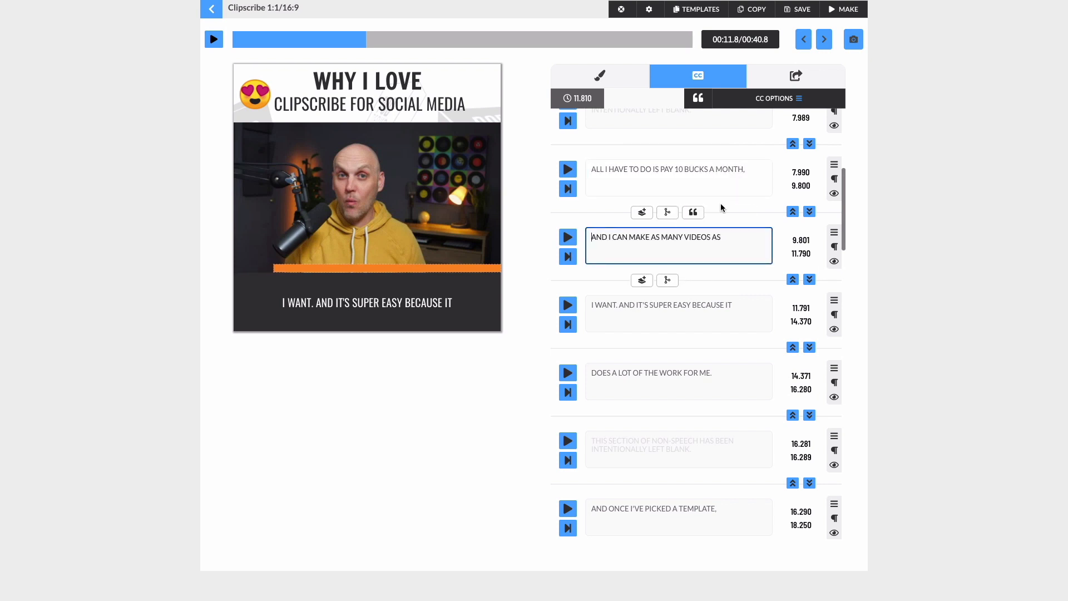
Play from the AND I CAN MAKE AS MANY VIDEOS AS caption and move I WANT. from the following caption to its end.
scroll(603, 229, up, 2)
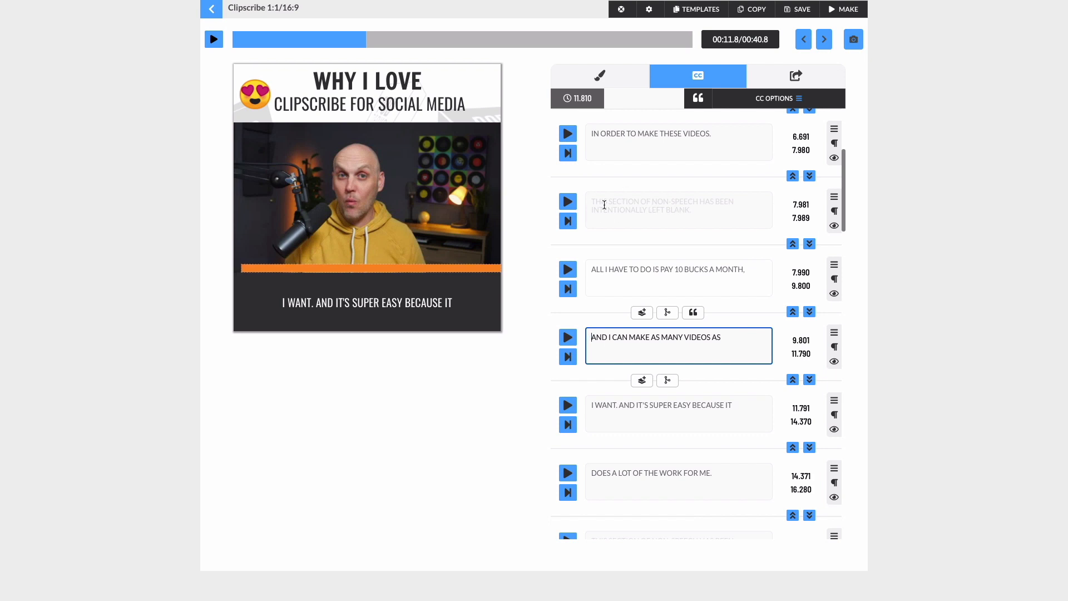
scroll(683, 242, down, 1)
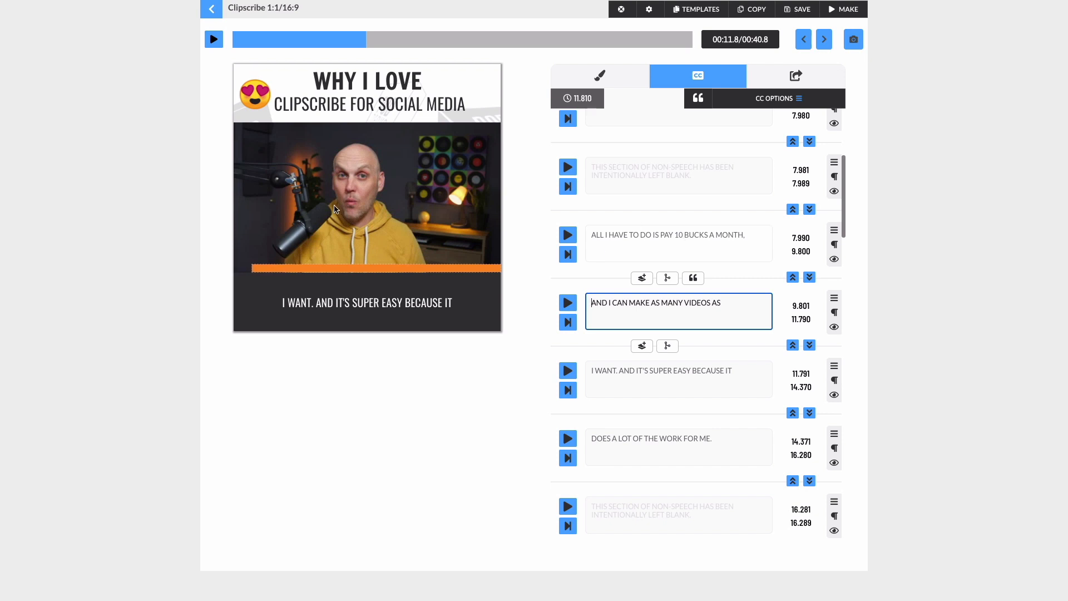
click(568, 303)
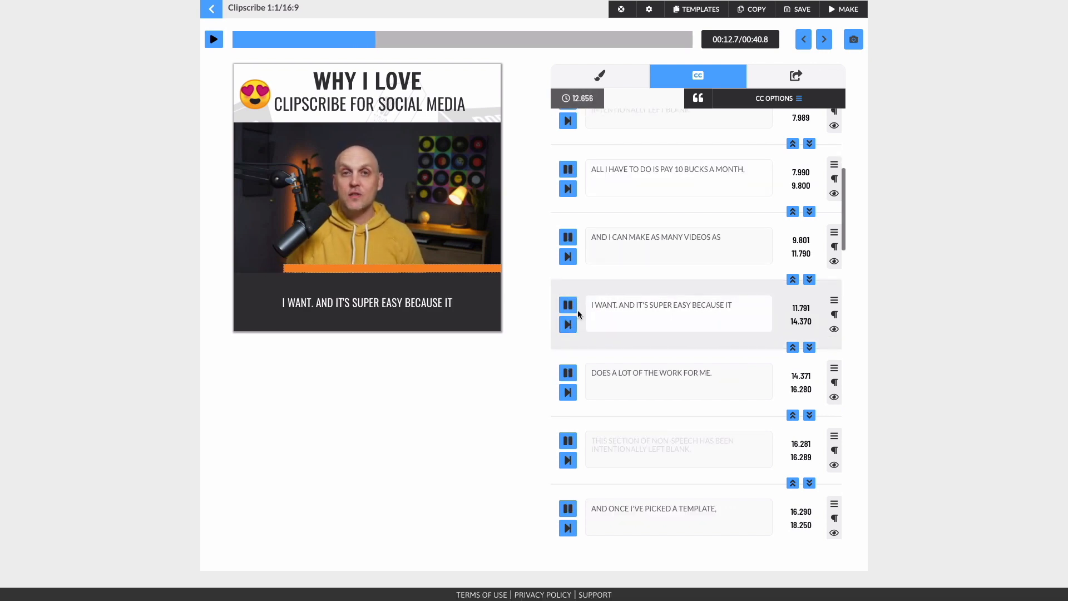
click(570, 238)
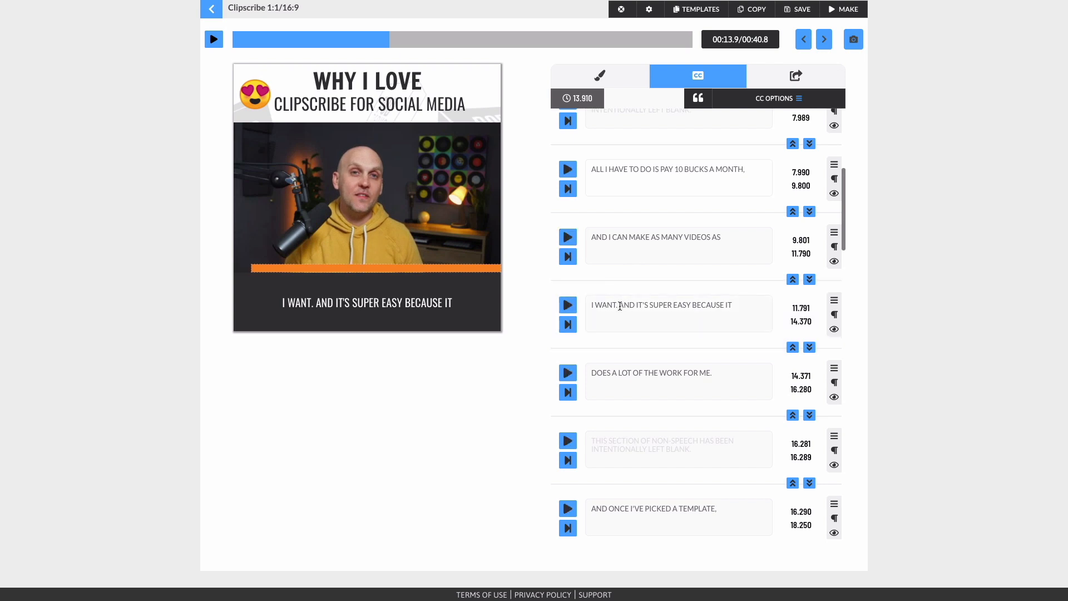
click(620, 306)
drag(619, 306, 587, 305)
key(ctrl+c)
click(726, 248)
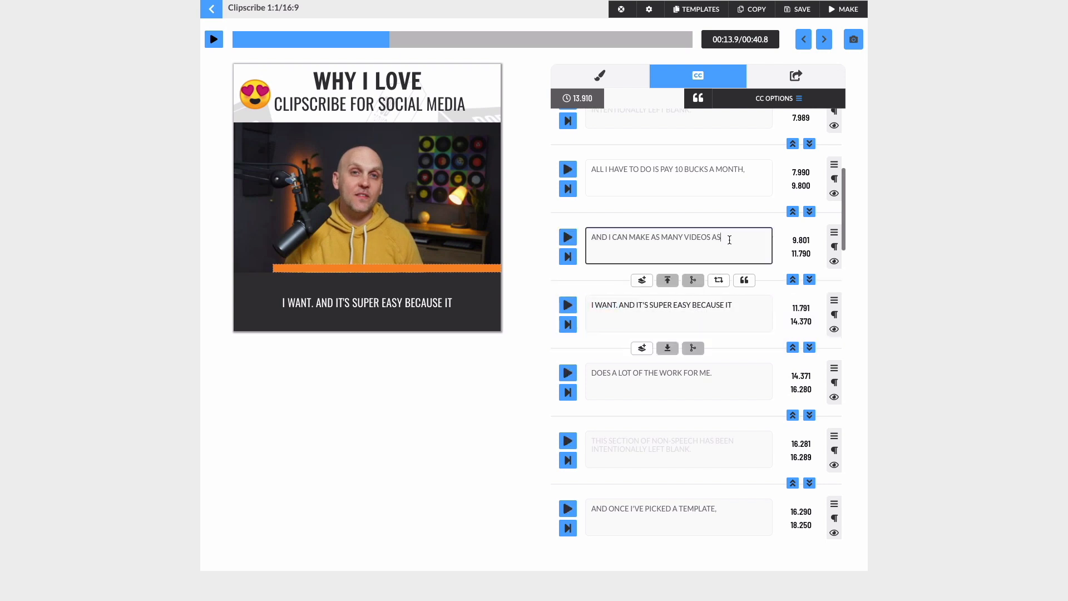
key(ctrl+v)
drag(619, 305, 578, 308)
key(BackSpace)
Play the following captions to check them and change WHO IS to WHO'S in the caption about the consistent podcaster.
click(574, 307)
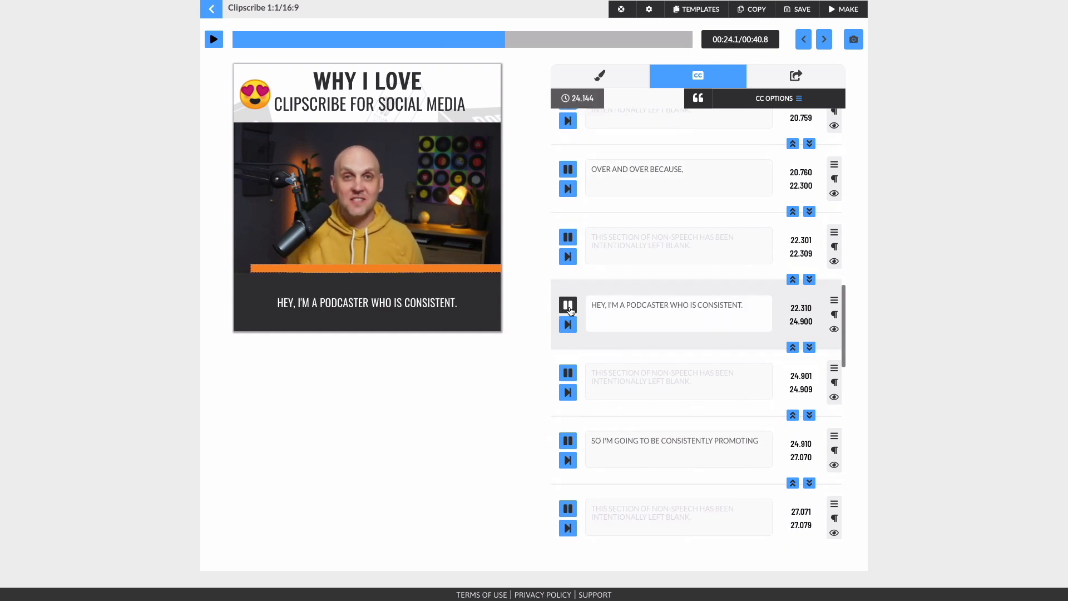
click(568, 236)
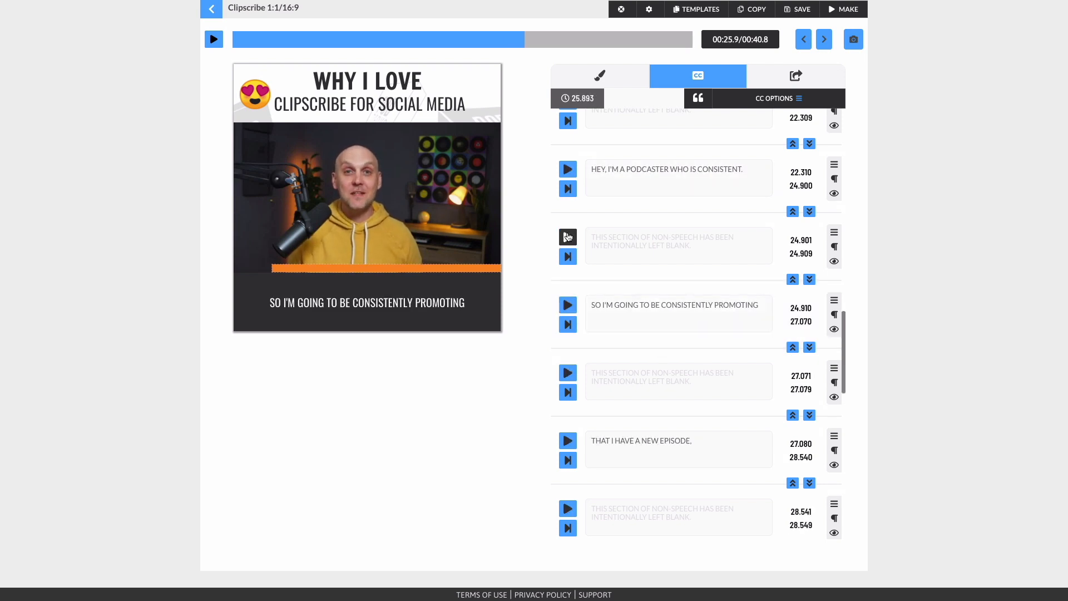
scroll(649, 329, up, 1)
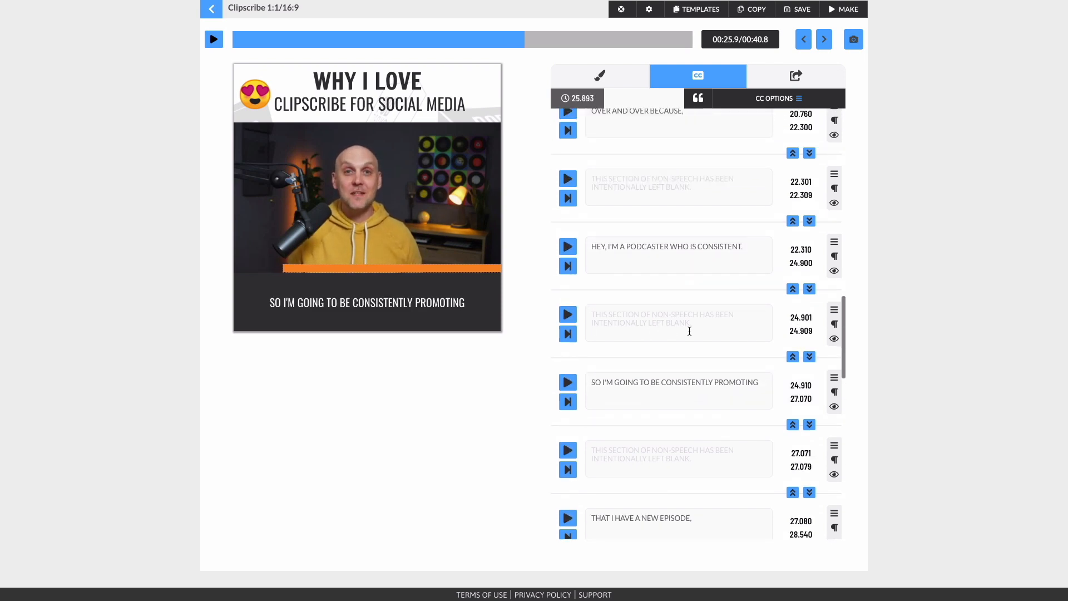
double_click(694, 246)
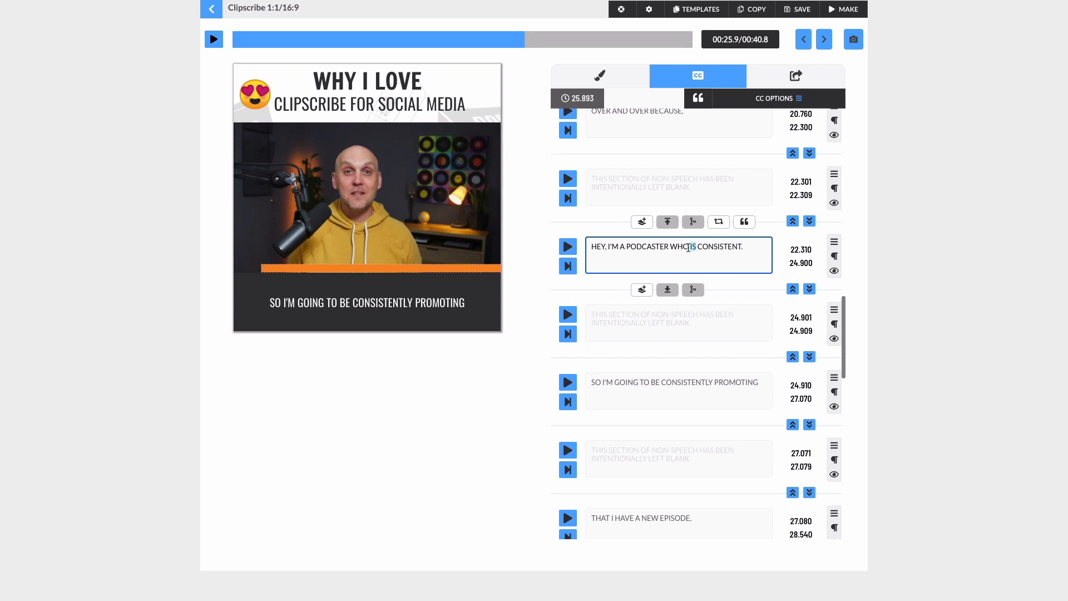
text('s)
Play on from the podcaster caption and move WHERE I CAN from the GREAT WAY caption to the start of the SHARE THAT. caption.
click(569, 249)
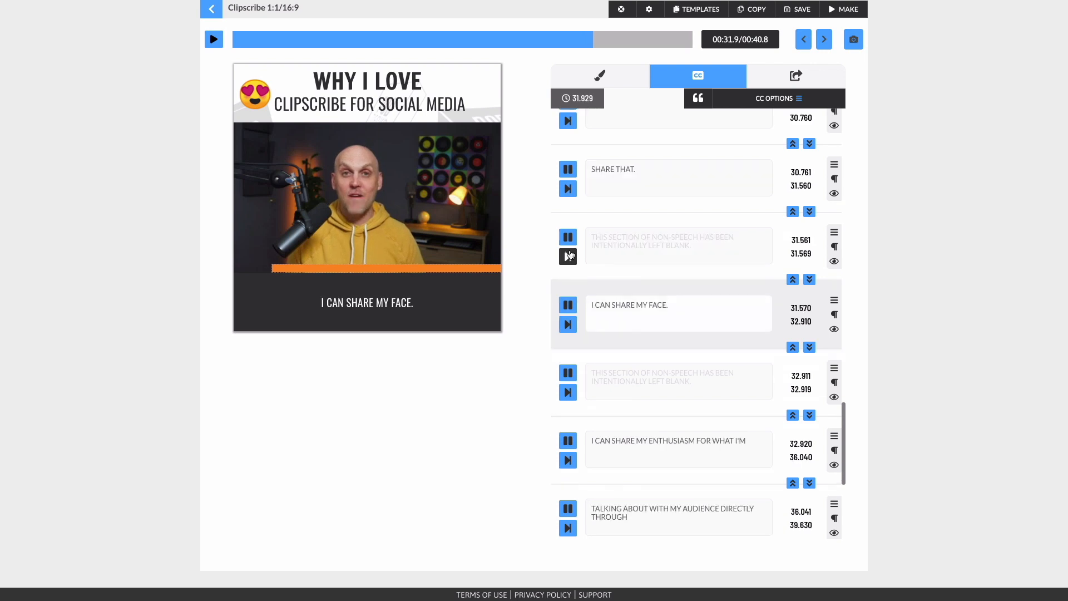
click(567, 171)
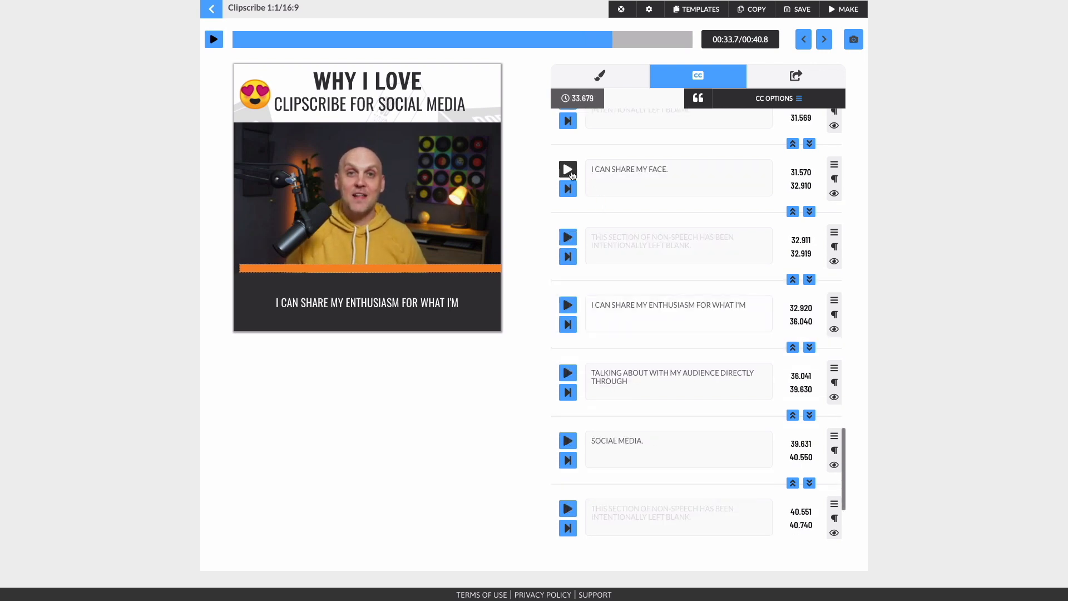
scroll(663, 286, up, 5)
scroll(664, 286, up, 1)
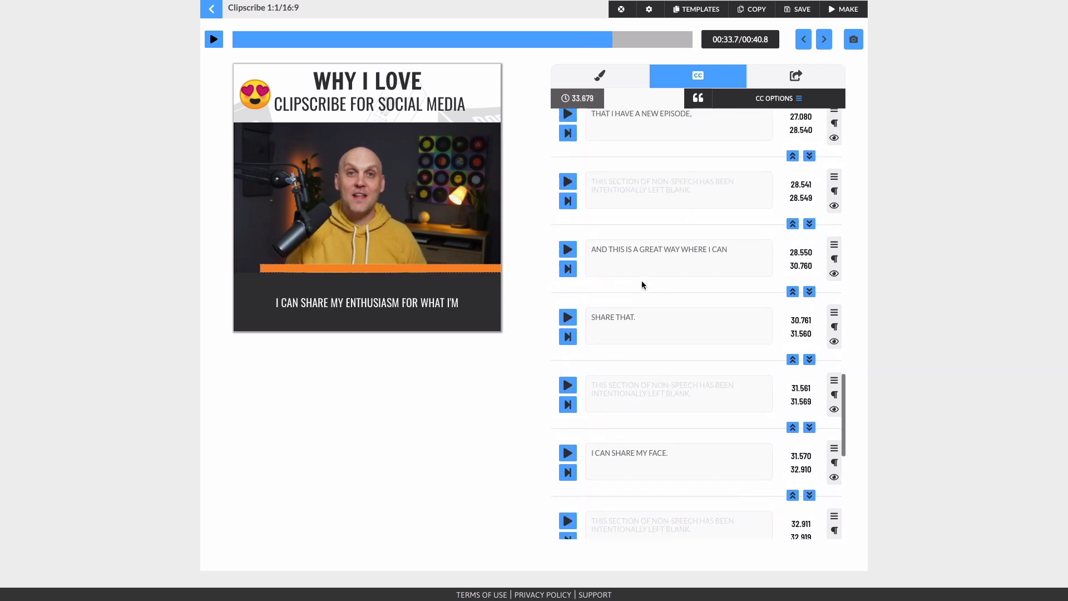
drag(684, 250, 767, 254)
key(super+c)
click(590, 318)
key(super+v)
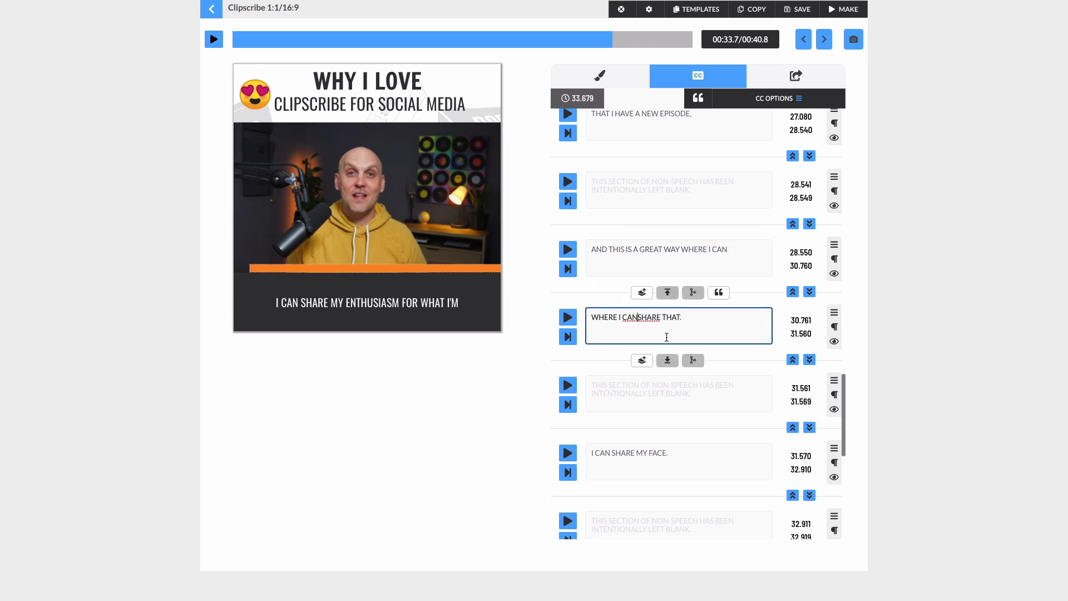
drag(734, 248, 686, 250)
key(BackSpace)
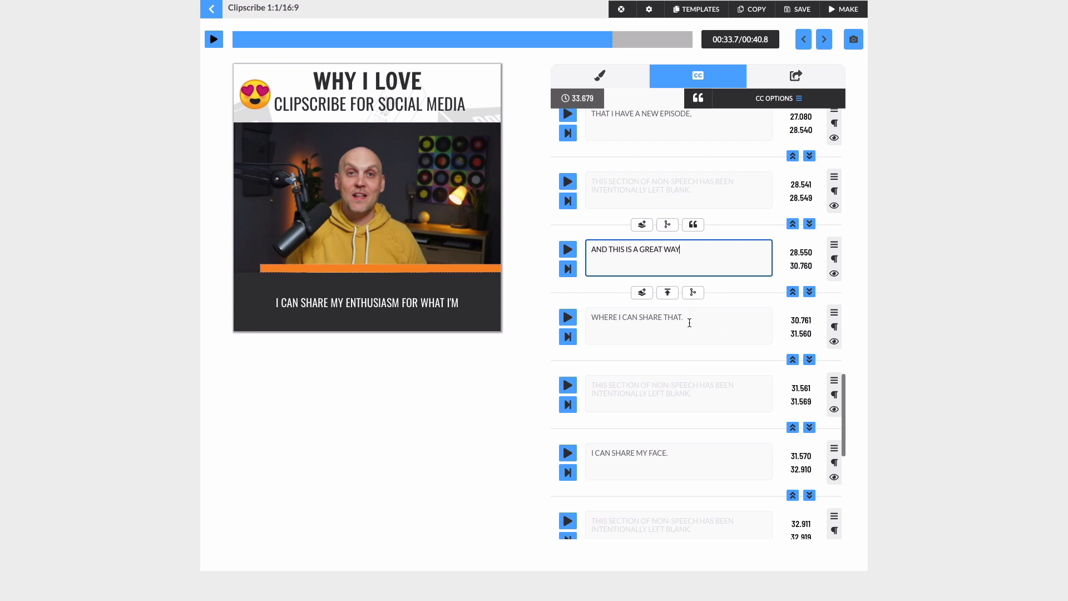
click(681, 288)
Play on from WHERE I CAN SHARE THAT. and move DIRECTLY THROUGH from the AUDIENCE caption to the start of the SOCIAL MEDIA. caption.
scroll(706, 364, up, 1)
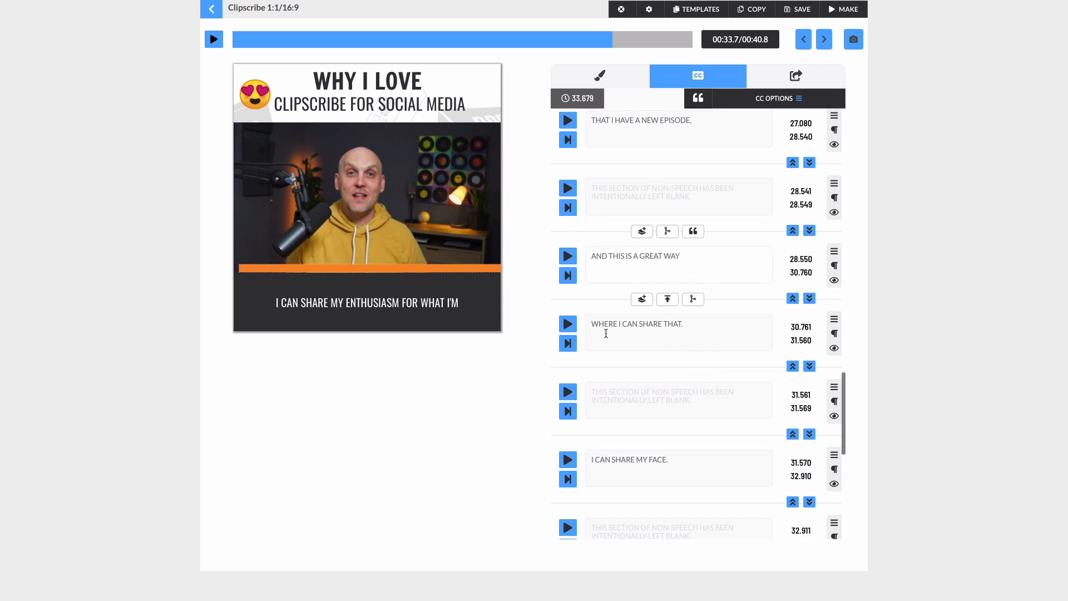
click(567, 325)
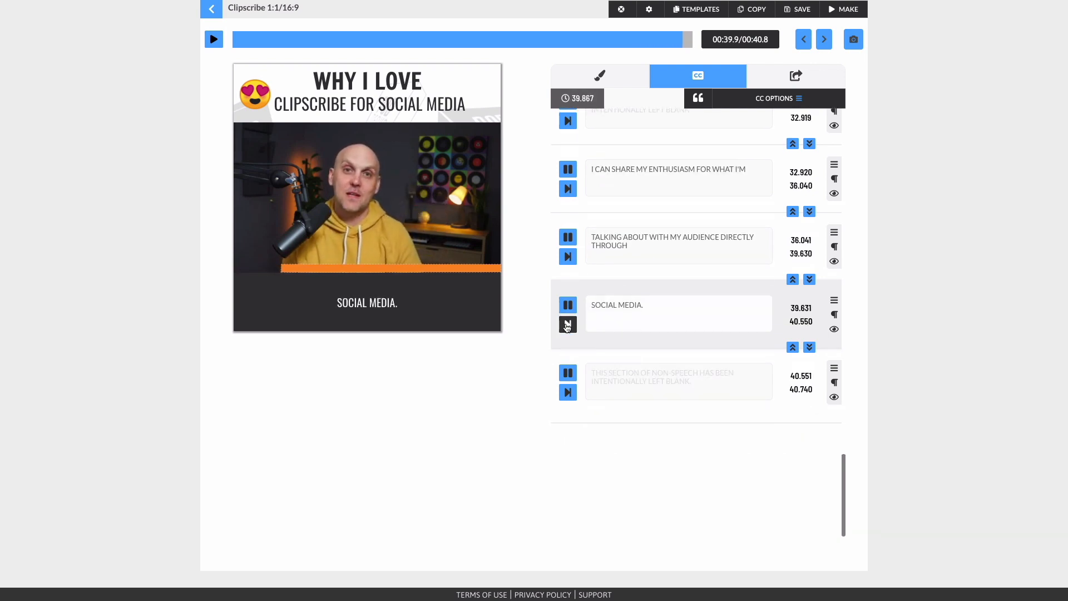
drag(721, 239, 758, 249)
key(ctrl+c)
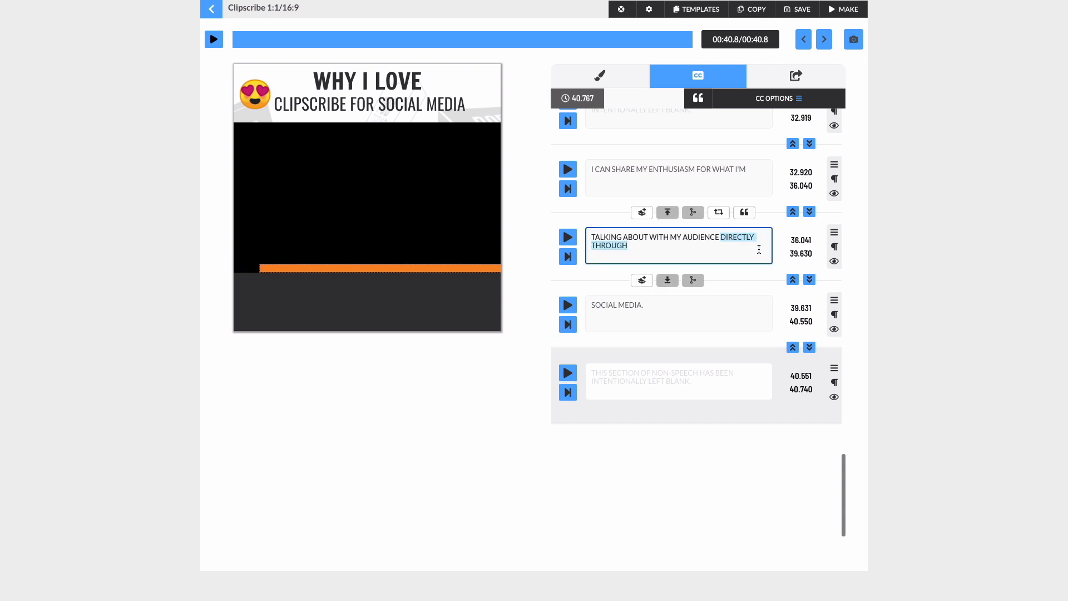
click(592, 304)
key(ctrl+v)
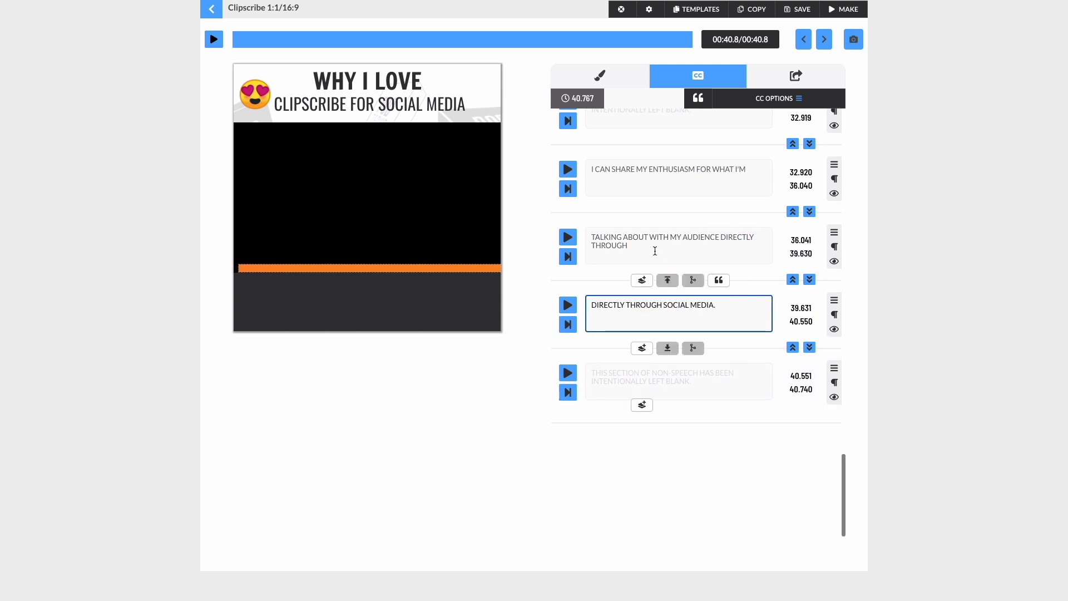
click(727, 240)
key(BackSpace)
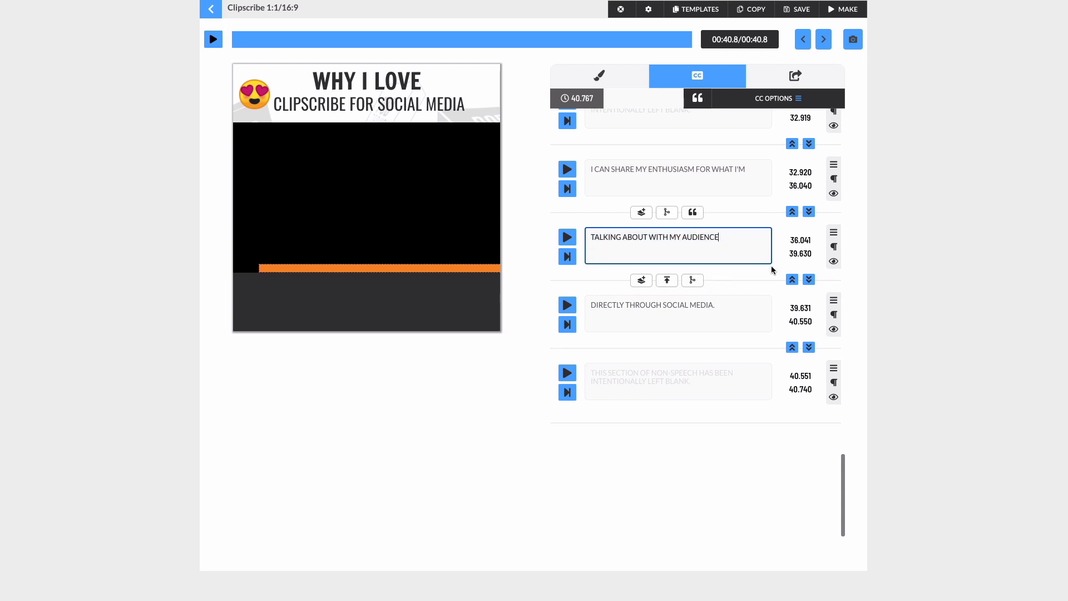
Play from the TALKING ABOUT WITH MY AUDIENCE caption to the end, and spot-check the captions at about 11, 19.5 and 28 seconds.
click(568, 237)
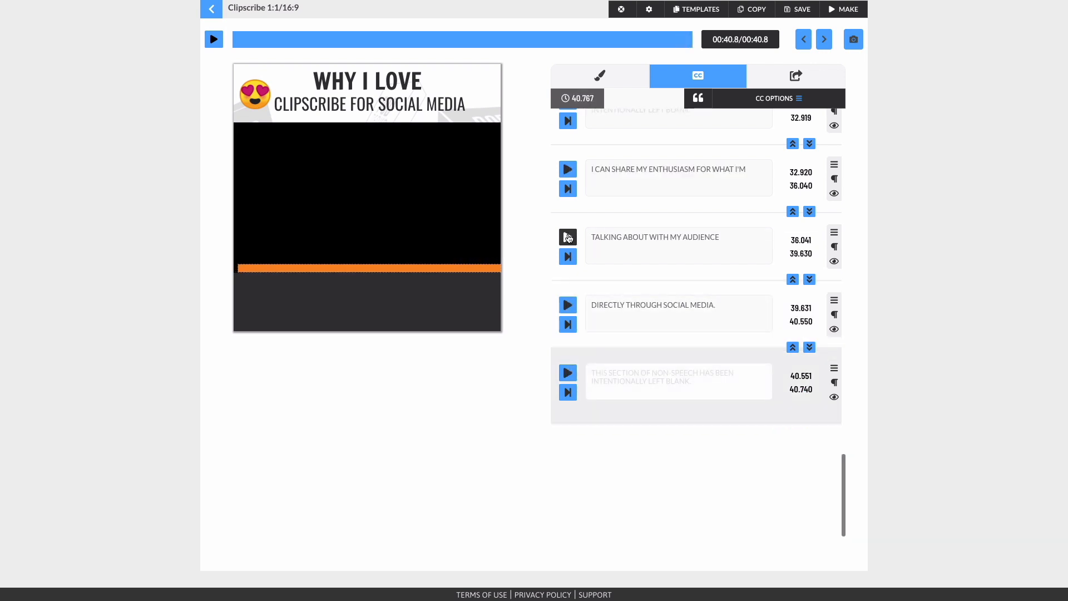
scroll(654, 397, up, 8)
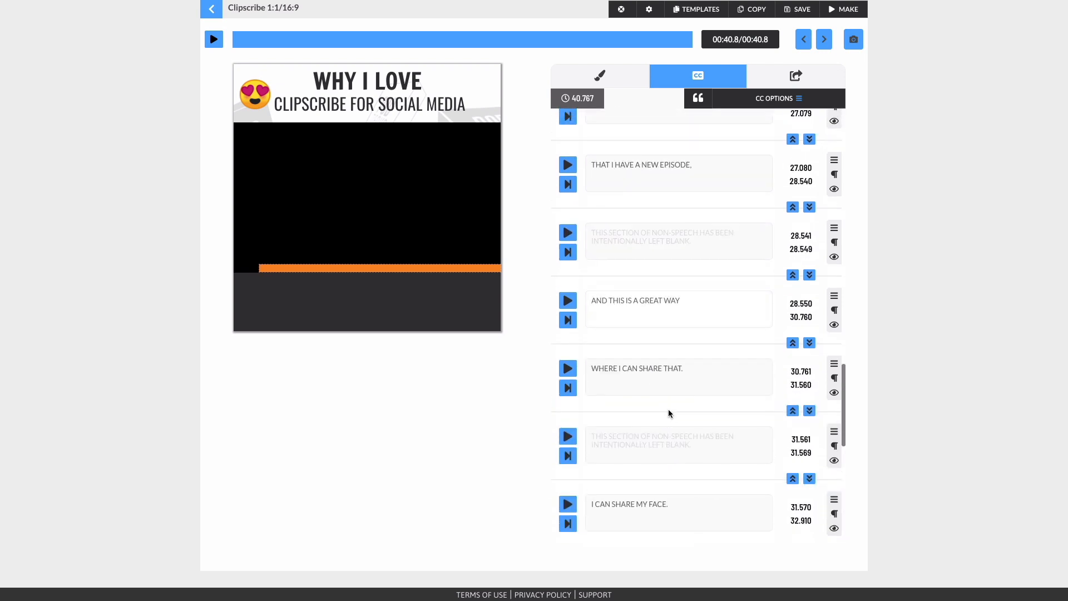
scroll(669, 410, up, 15)
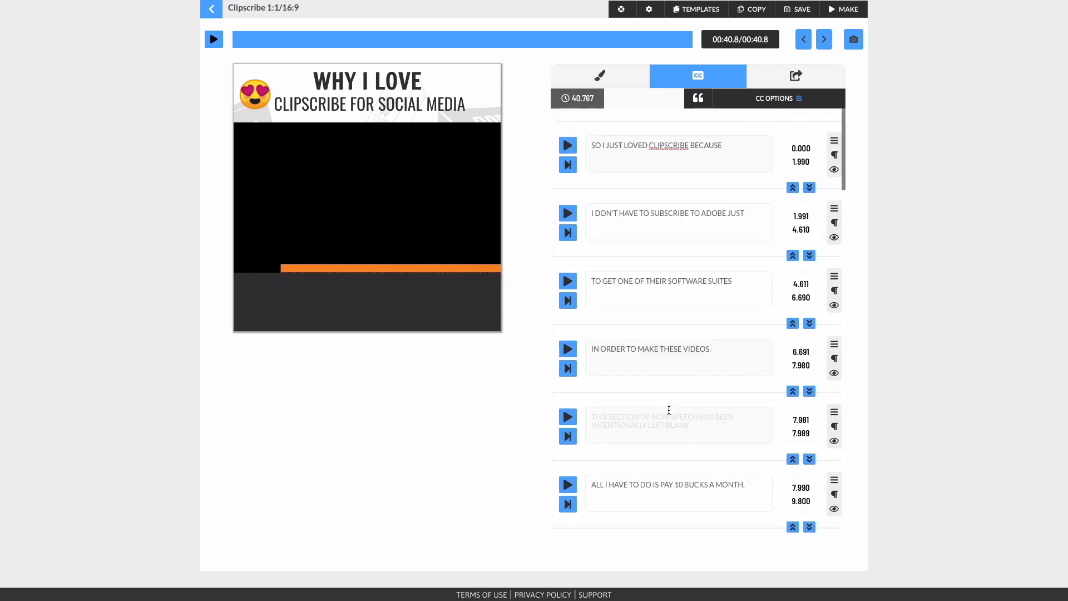
click(214, 40)
click(355, 39)
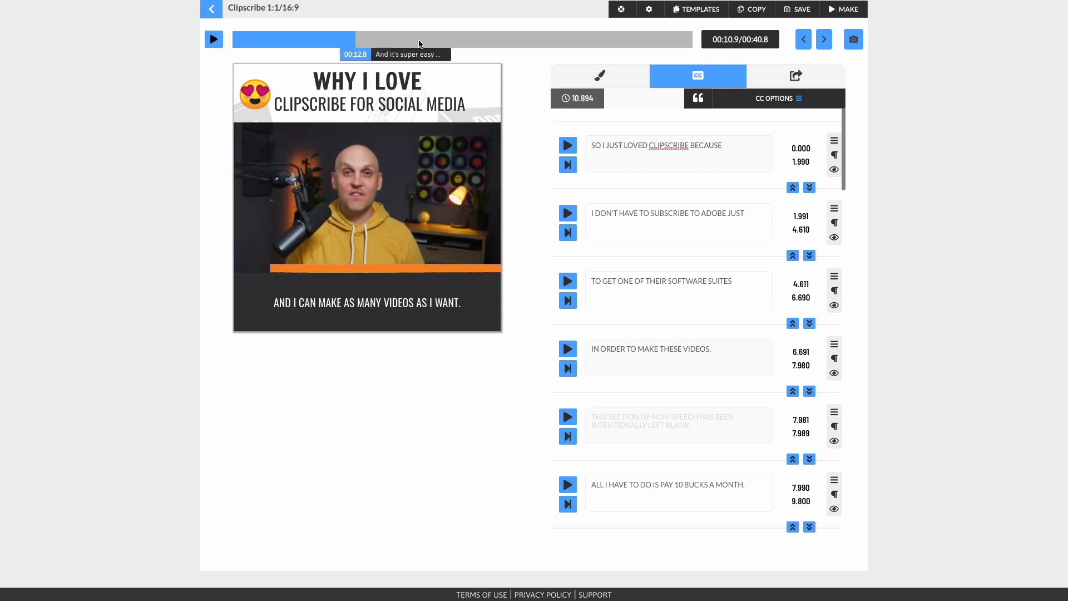
click(453, 40)
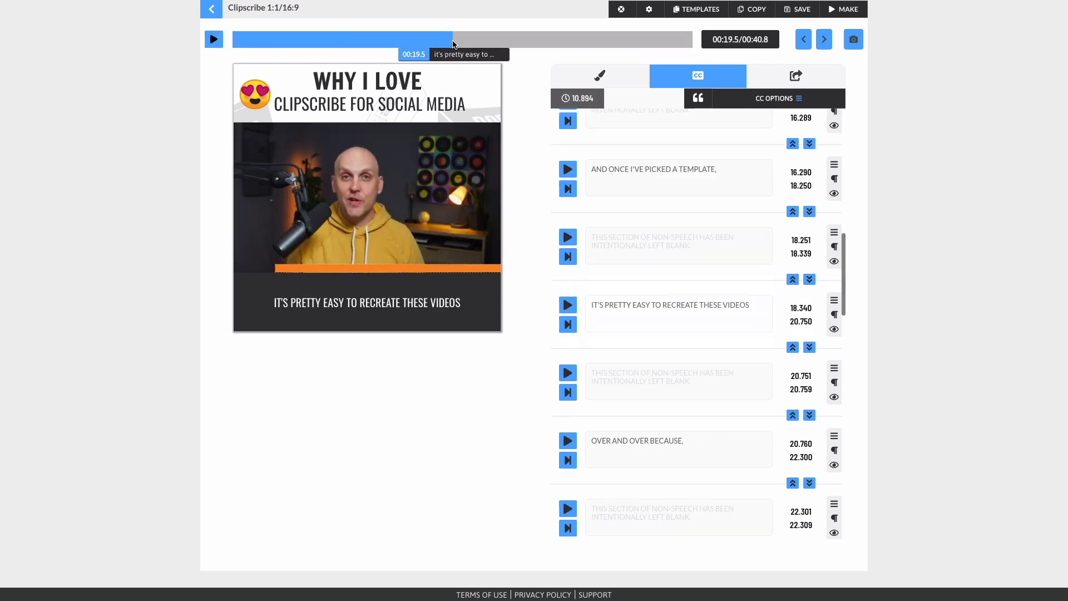
click(550, 40)
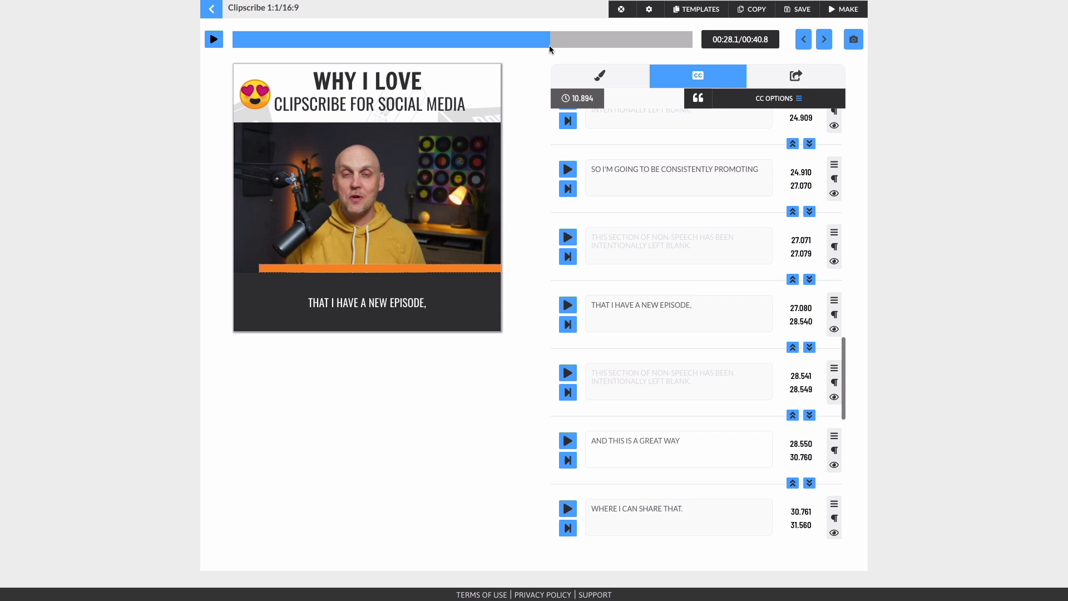
scroll(585, 300, up, 5)
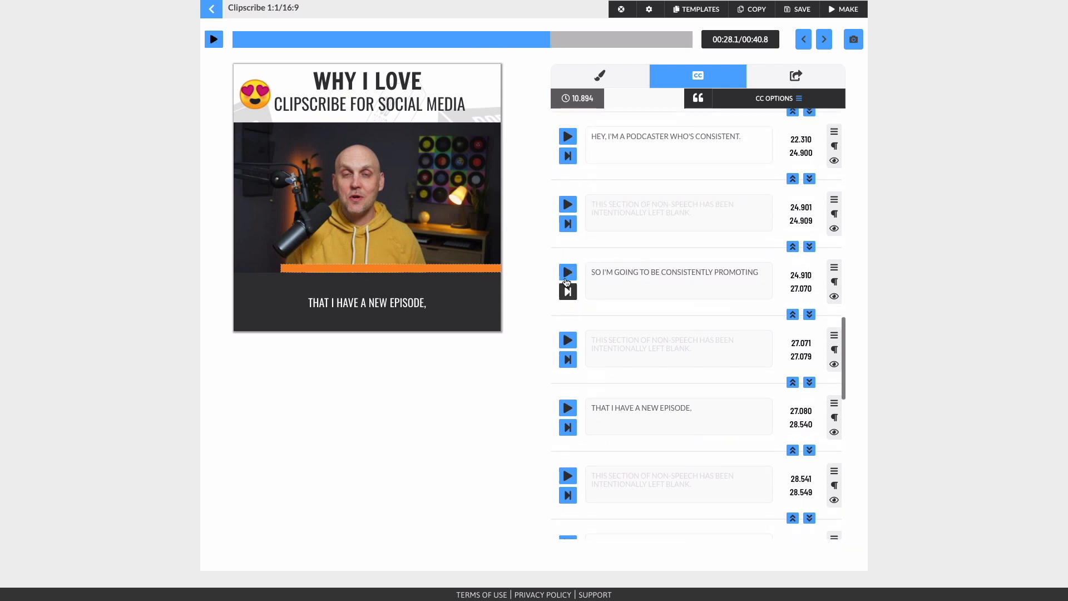
Try the heart-eyes emoji on the opposite side of the headlines, and delete the emoji element from the design.
scroll(584, 326, up, 8)
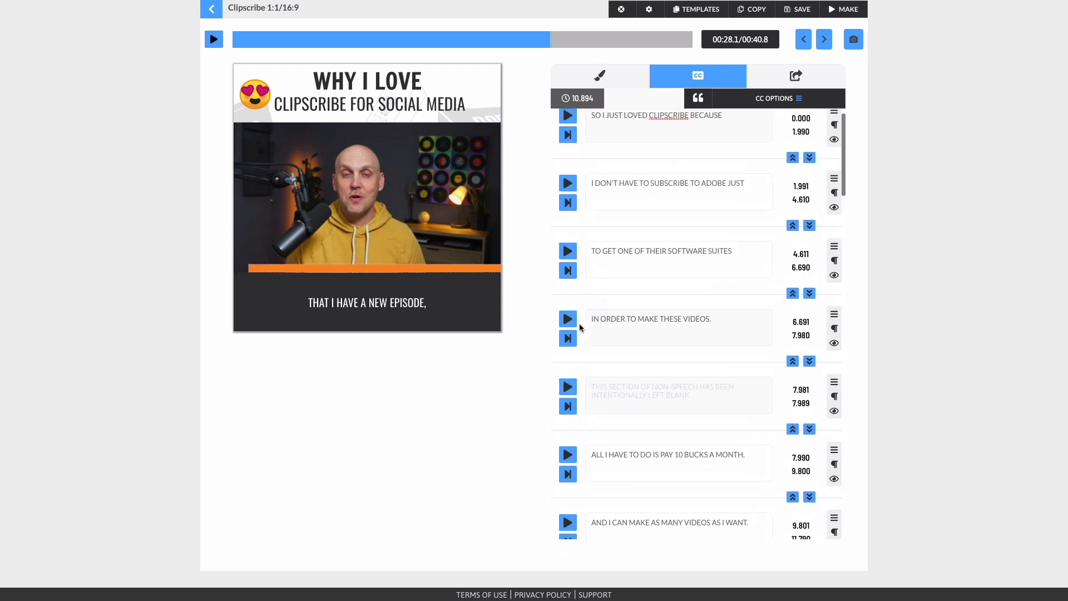
click(778, 97)
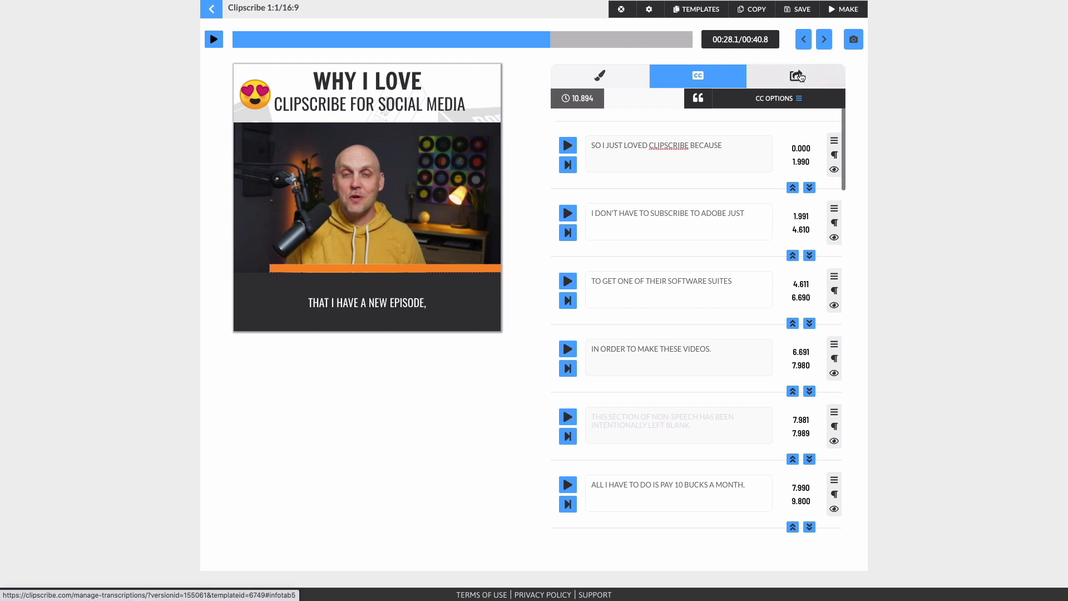
click(337, 80)
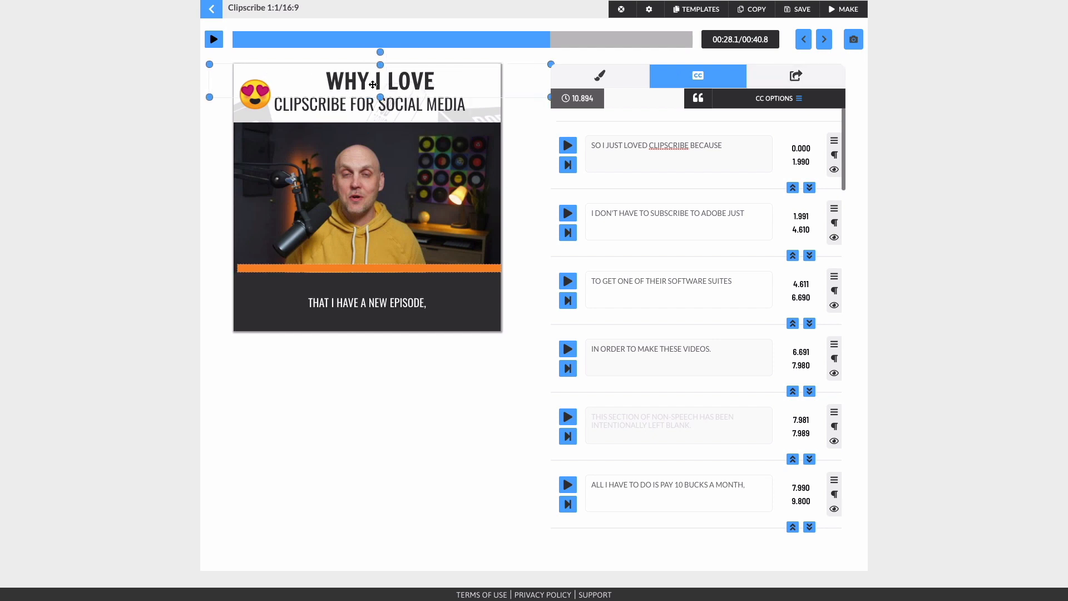
click(261, 84)
drag(250, 102, 483, 92)
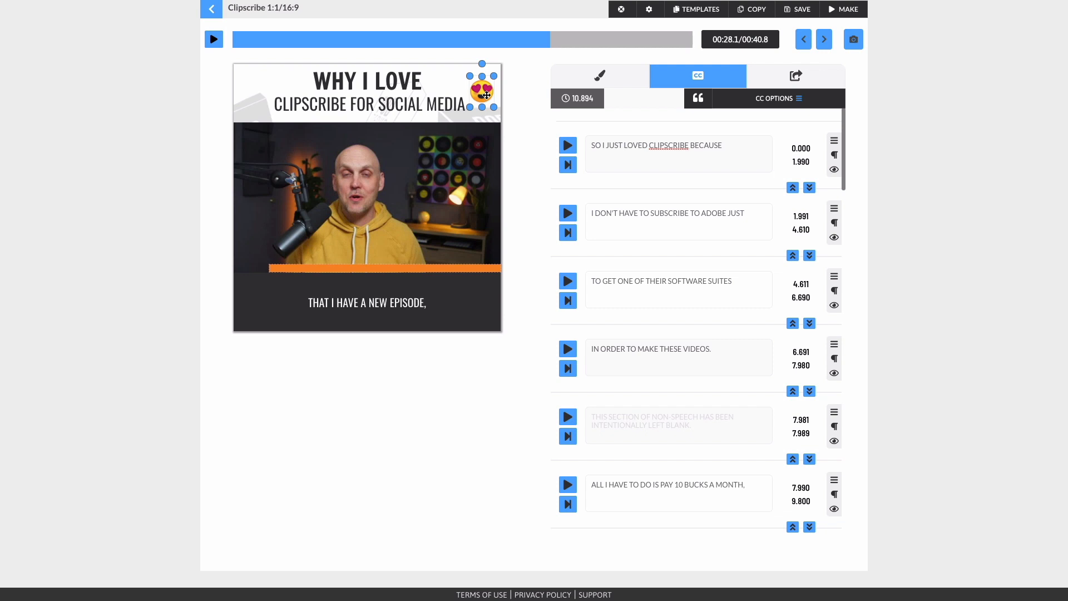
click(615, 75)
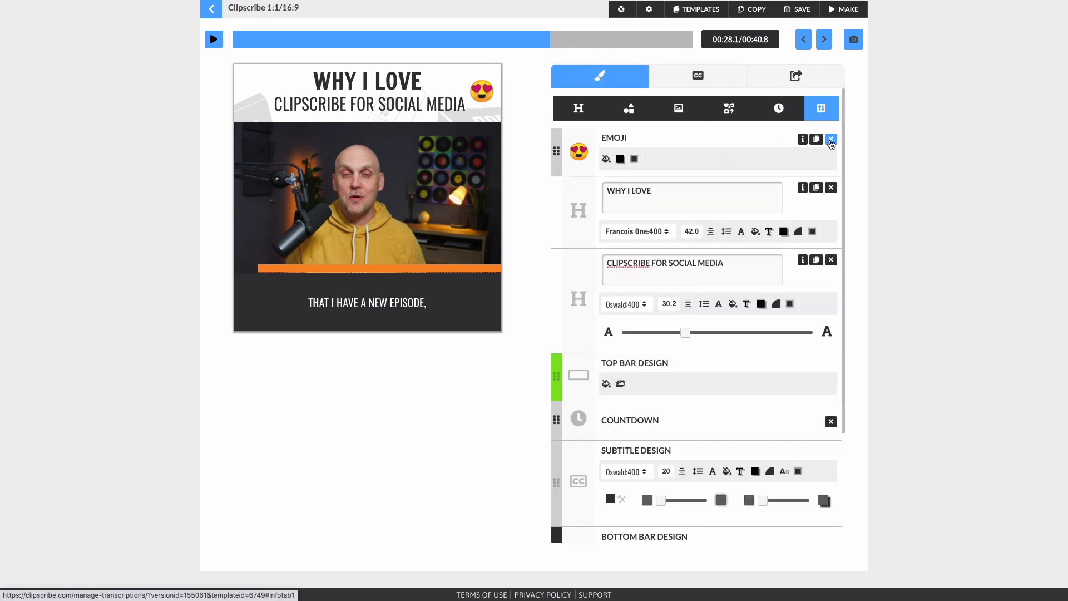
click(831, 144)
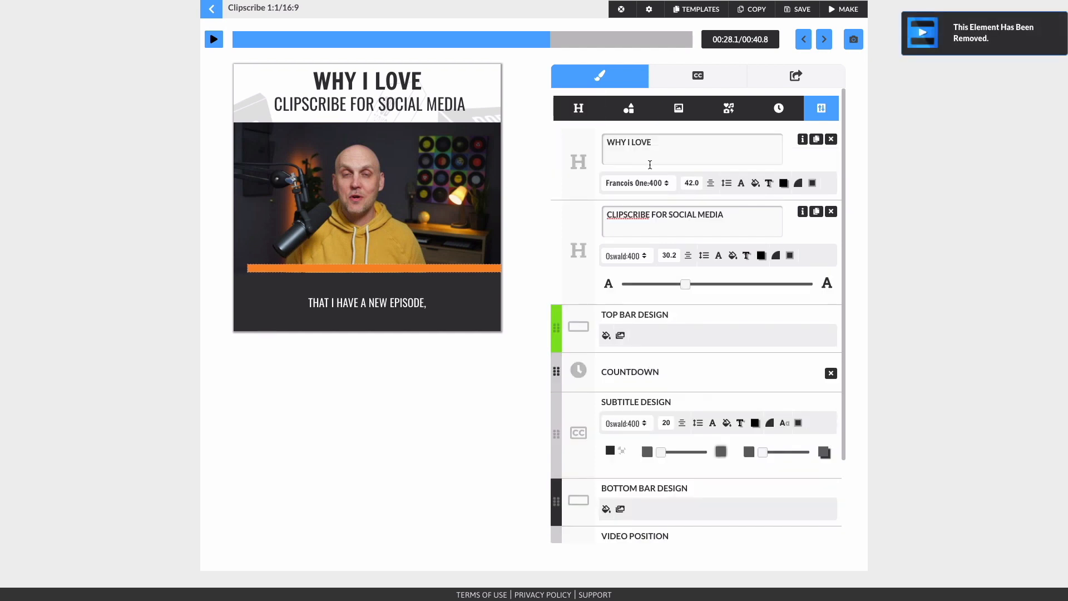
click(629, 108)
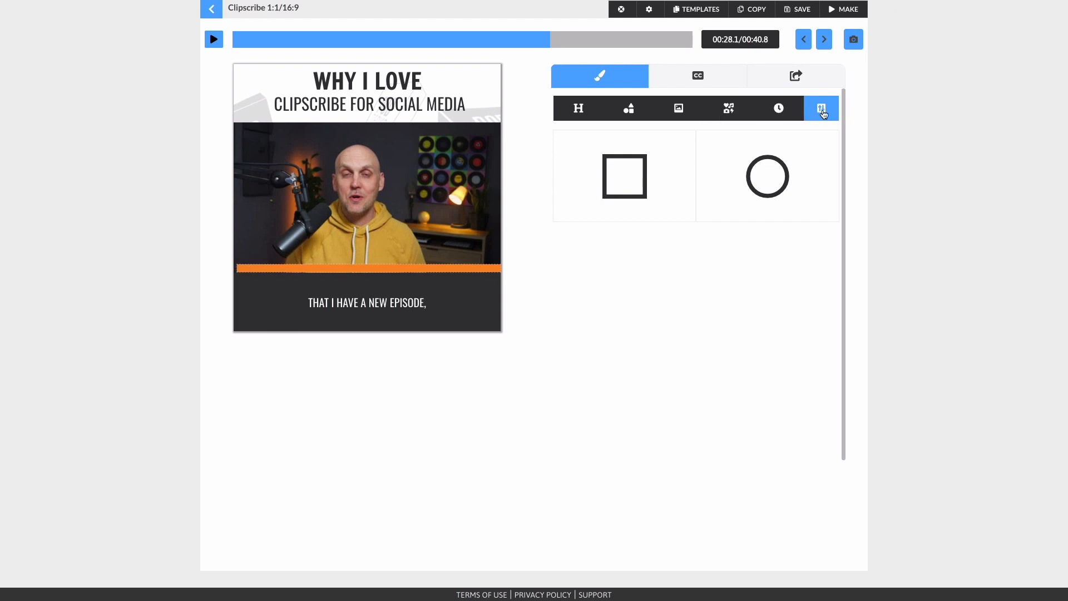
click(779, 77)
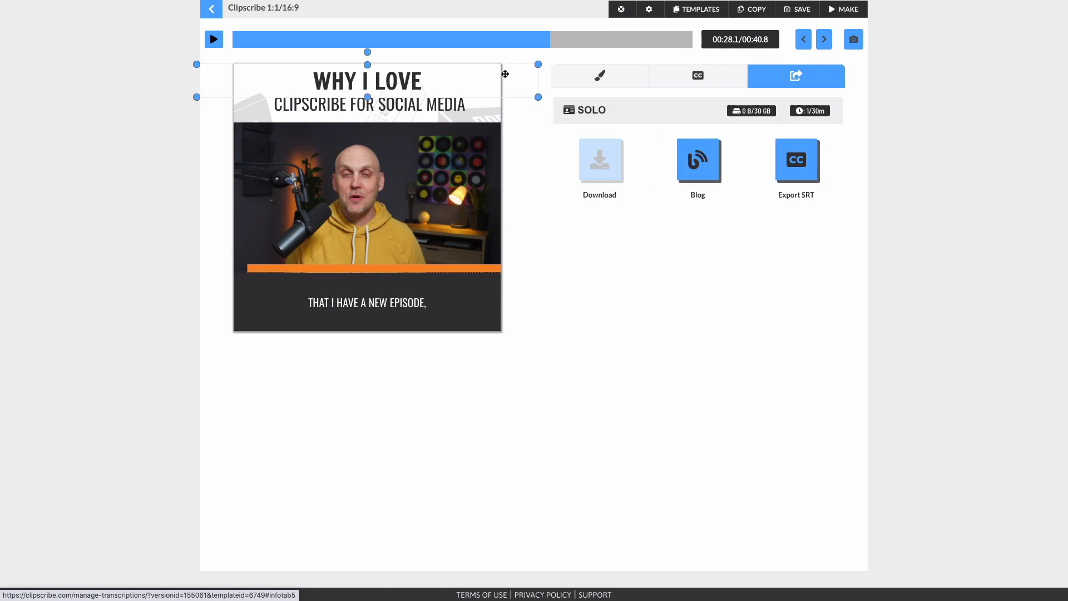
click(584, 40)
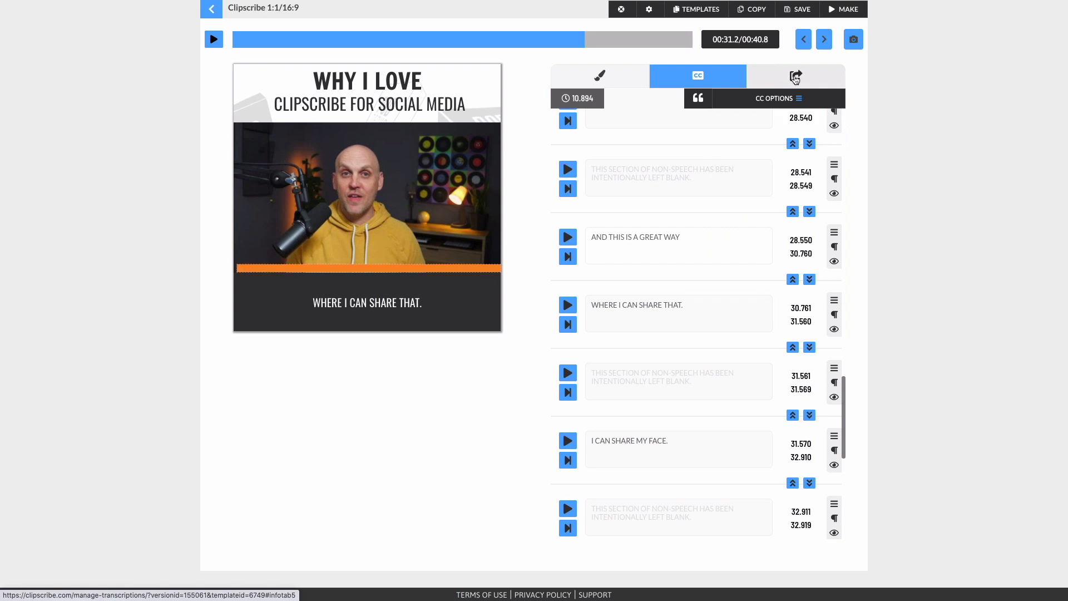
mouse_move(777, 104)
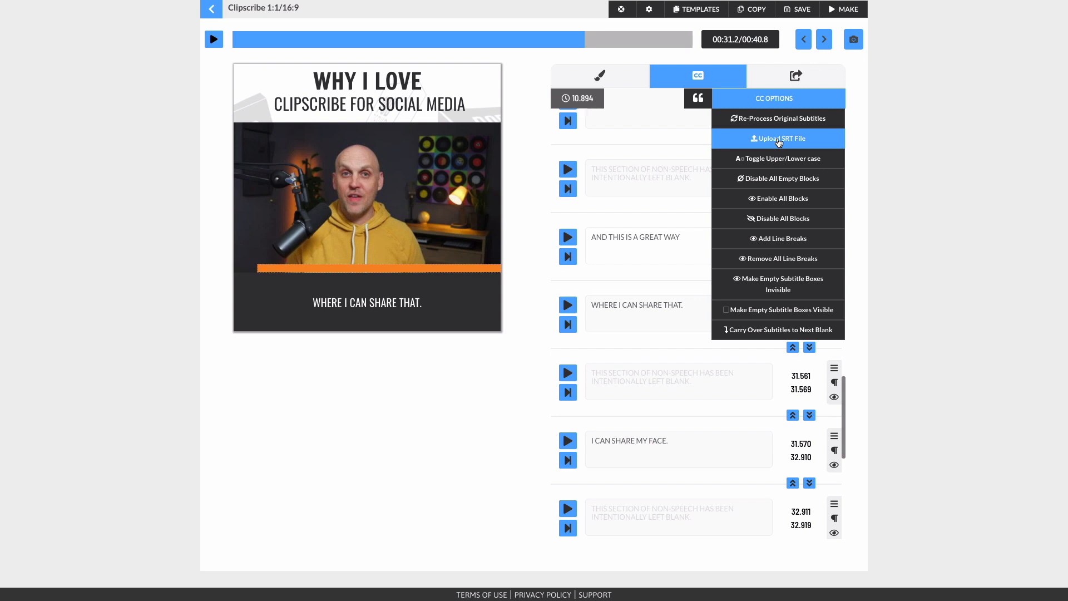
click(780, 310)
click(780, 104)
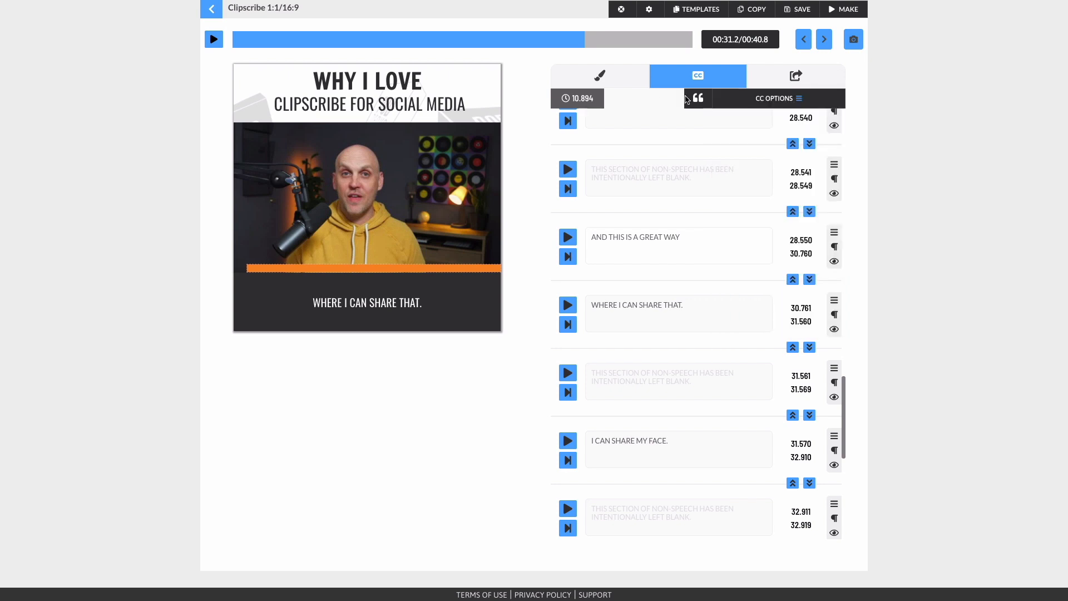
Render the finished video and download both the MP4 file and the SRT subtitles.
click(786, 75)
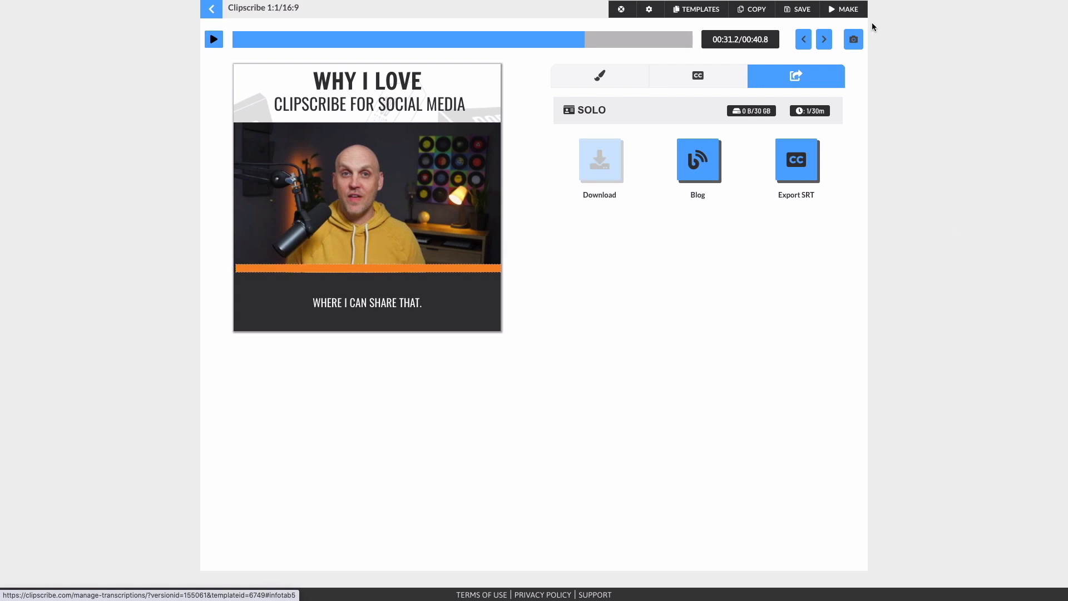
click(846, 13)
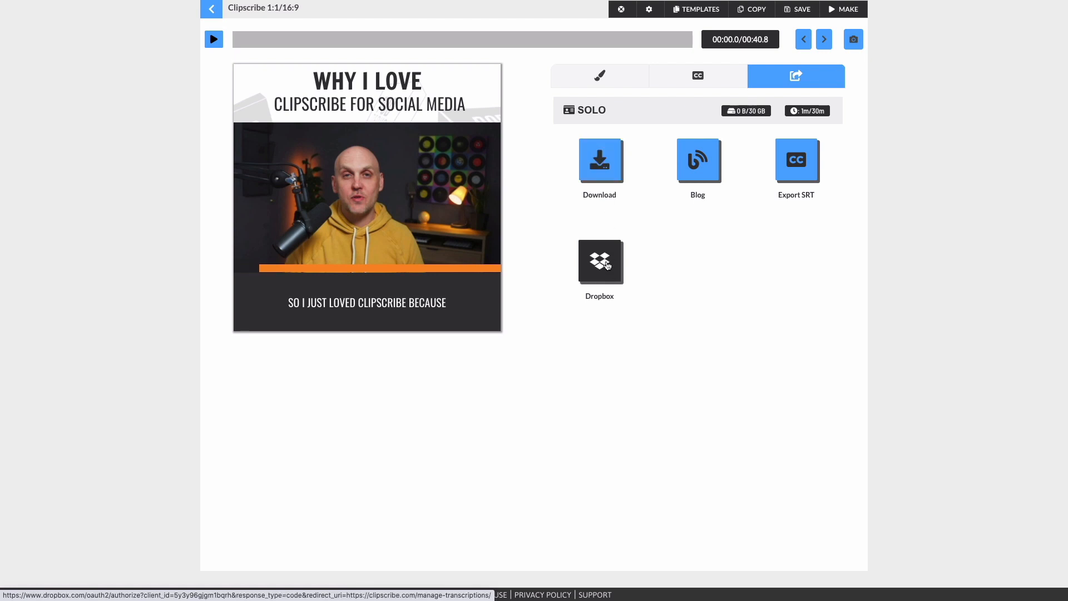
click(597, 167)
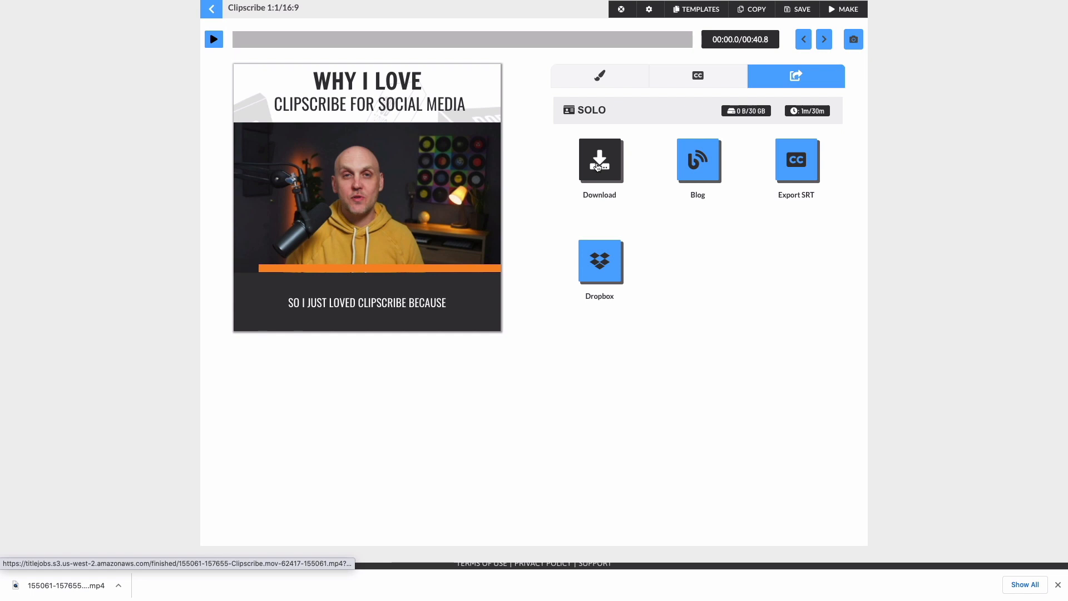
click(799, 163)
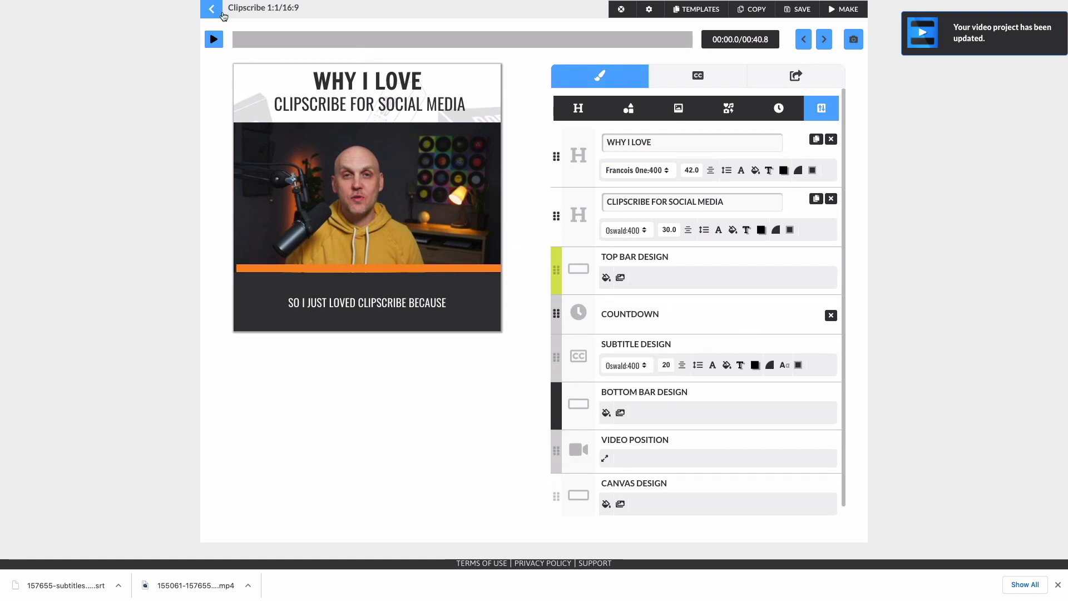
Return to My Uploads and bring up the Clipscribe job's choices for starting a new video or continuing editing.
click(211, 9)
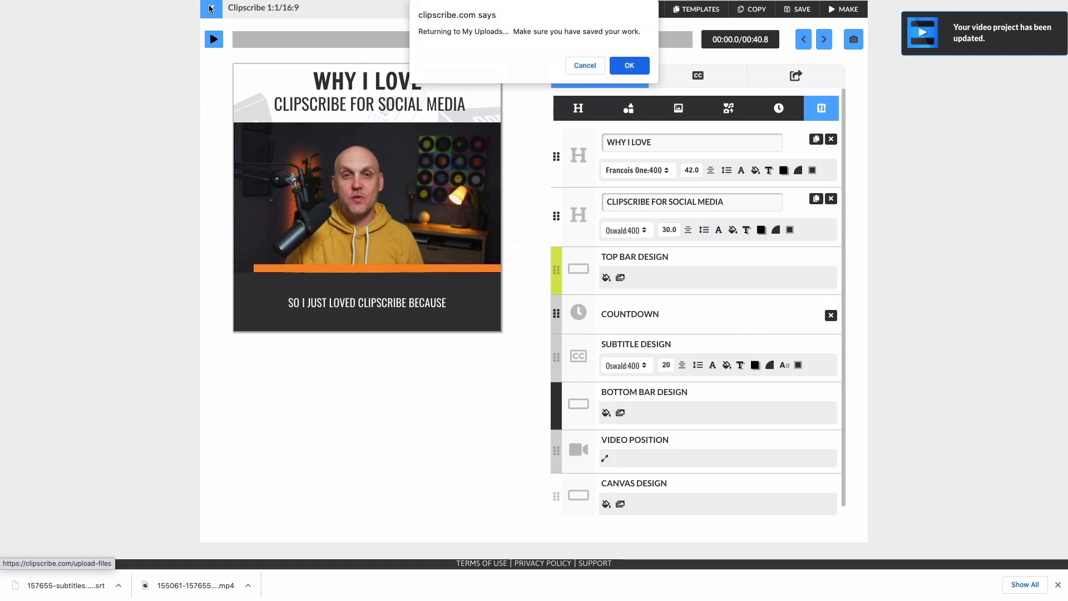
click(628, 65)
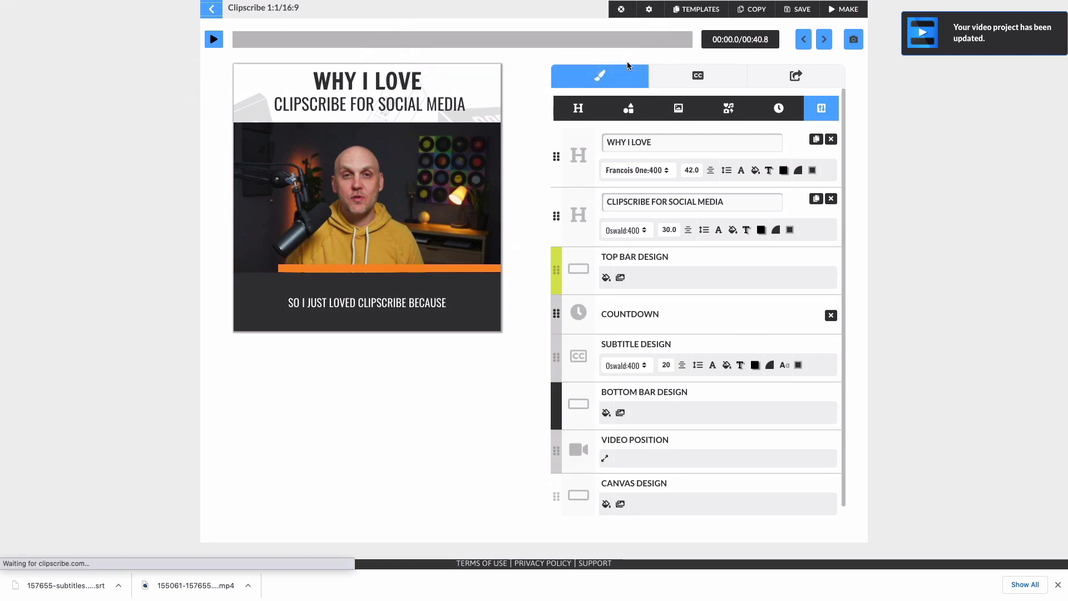
scroll(813, 421, down, 3)
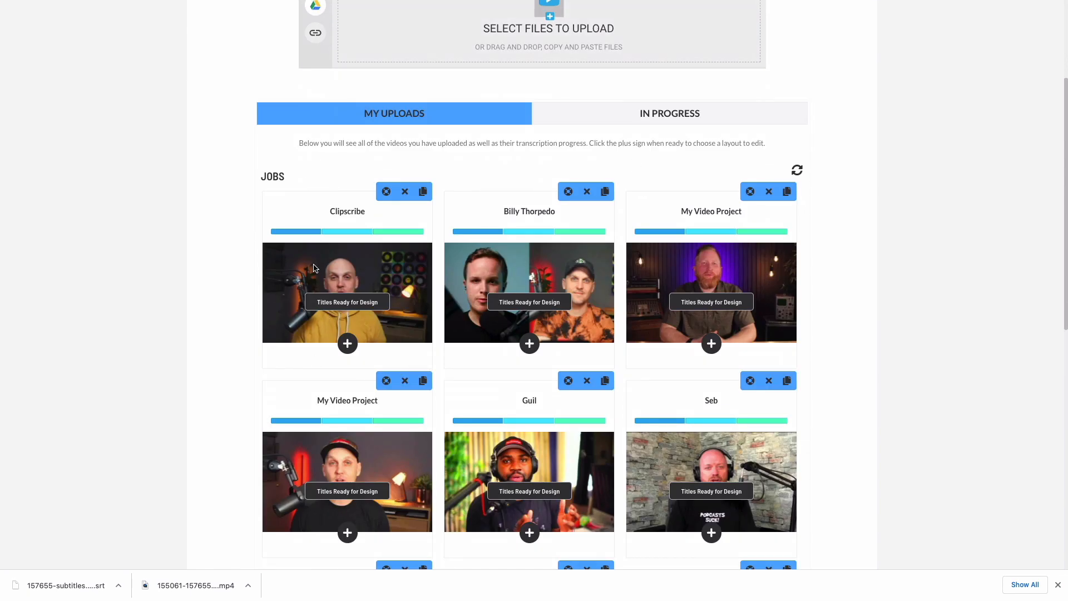
click(348, 344)
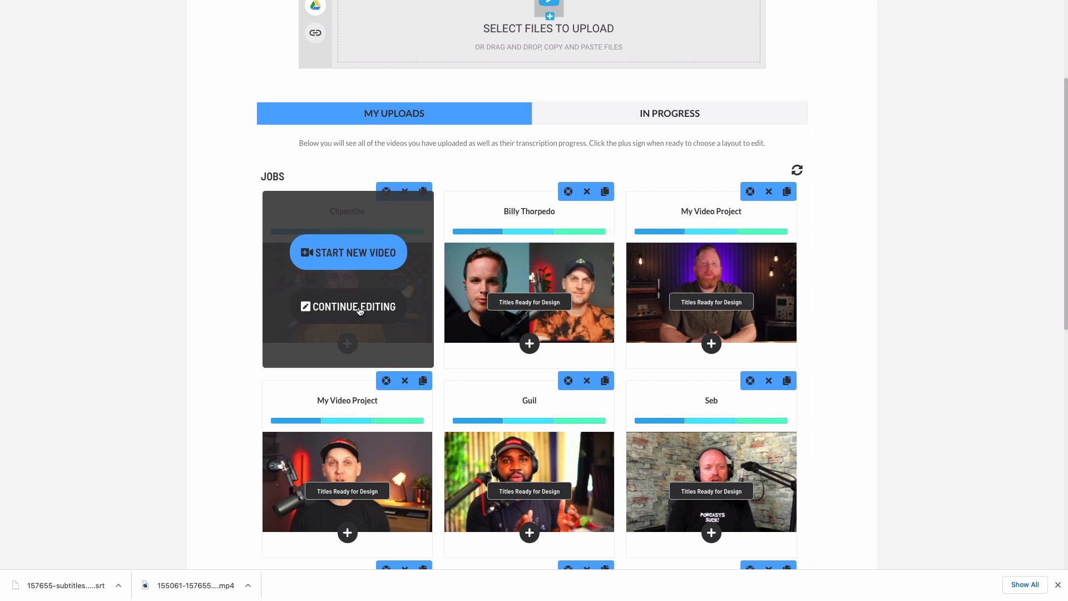